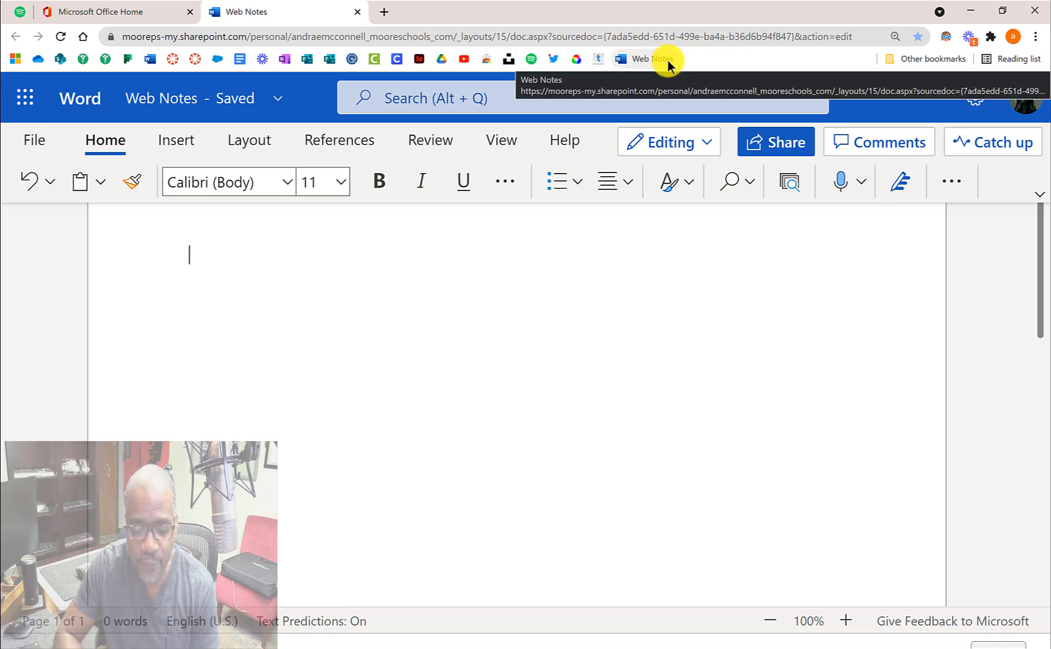
# Step: List "Make a tip of the week video!" and "Get onto Canvas about grade sync not working!" as two numbered items in the Web Notes document
pyautogui.click(398, 327)
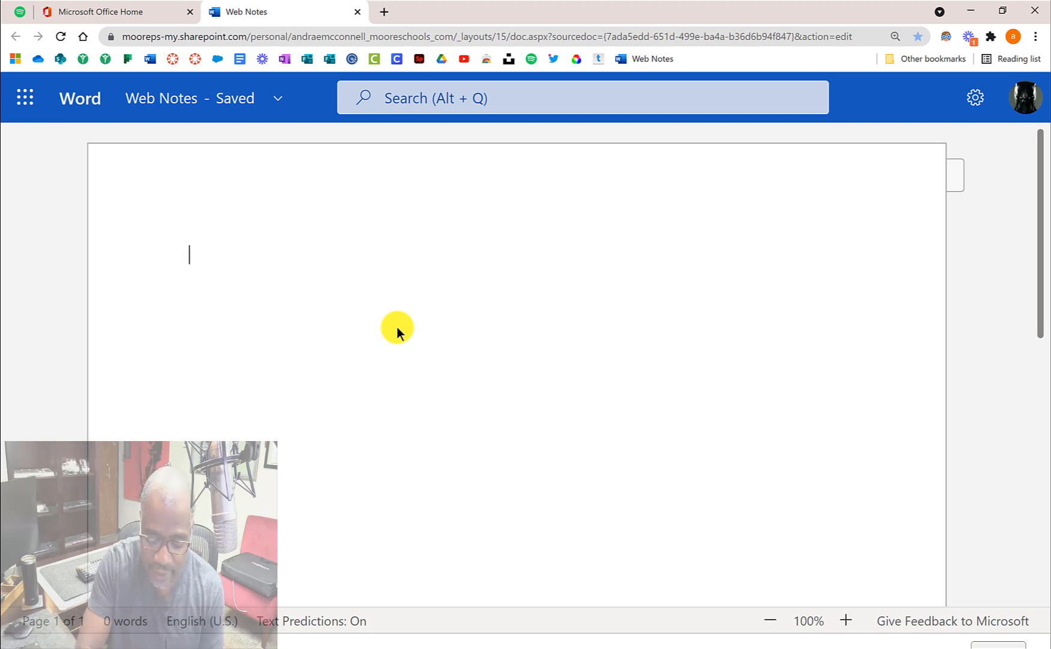
pyautogui.write('Make a tip of the week video! Get onto Canvas about grade sync not working!')
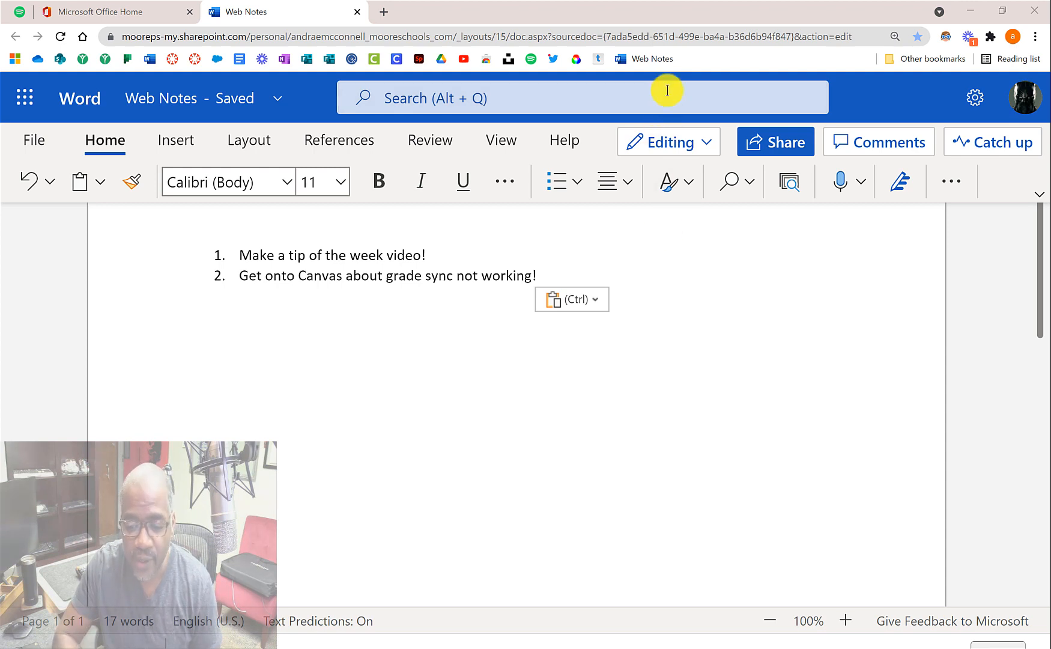
# Step: Edit the Web Notes bookmark so that its name is blank, and save it
pyautogui.click(652, 59)
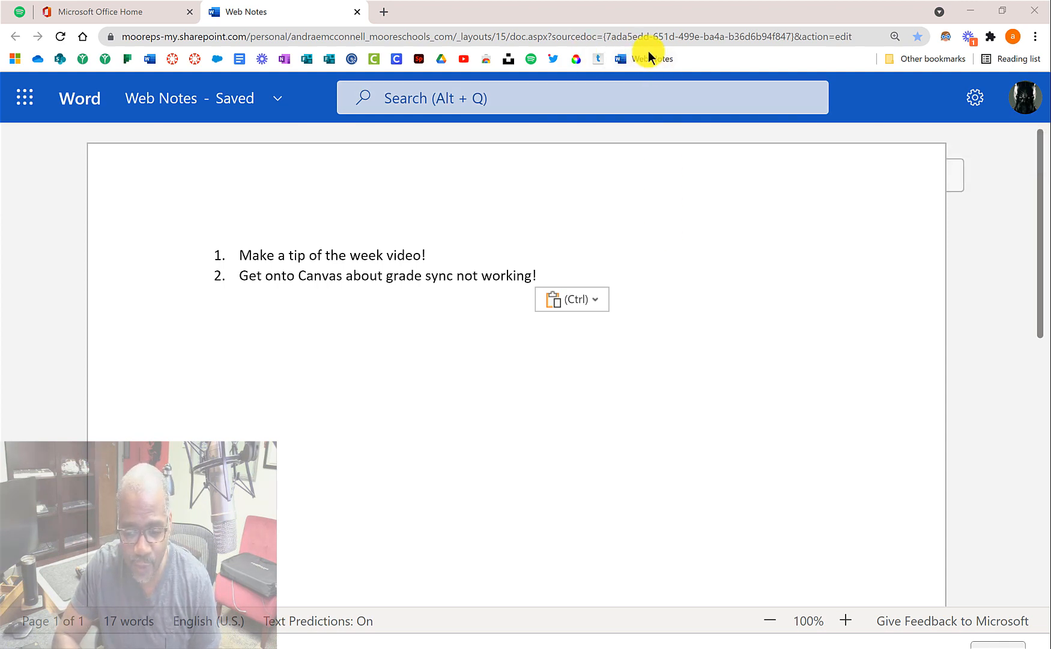
pyautogui.rightClick(652, 59)
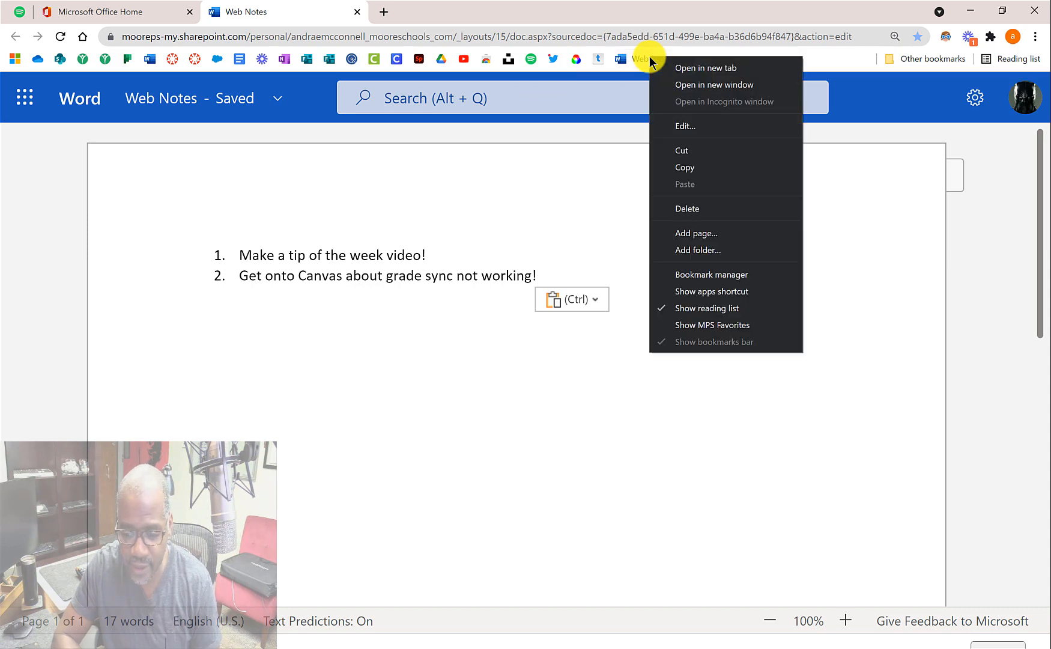
pyautogui.click(683, 125)
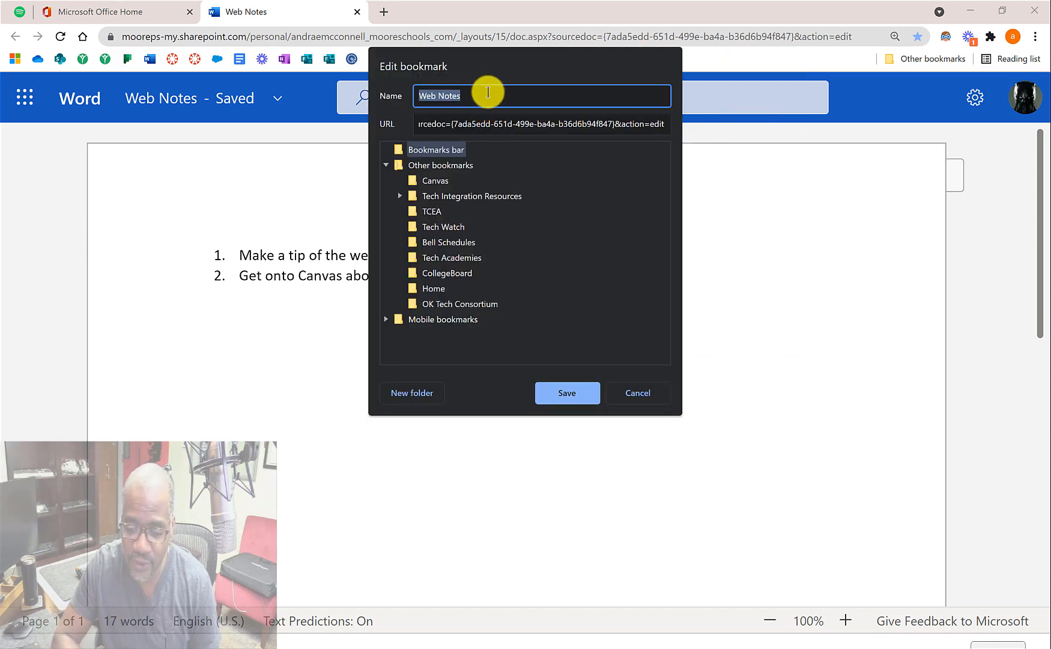
pyautogui.press('BackSpace')
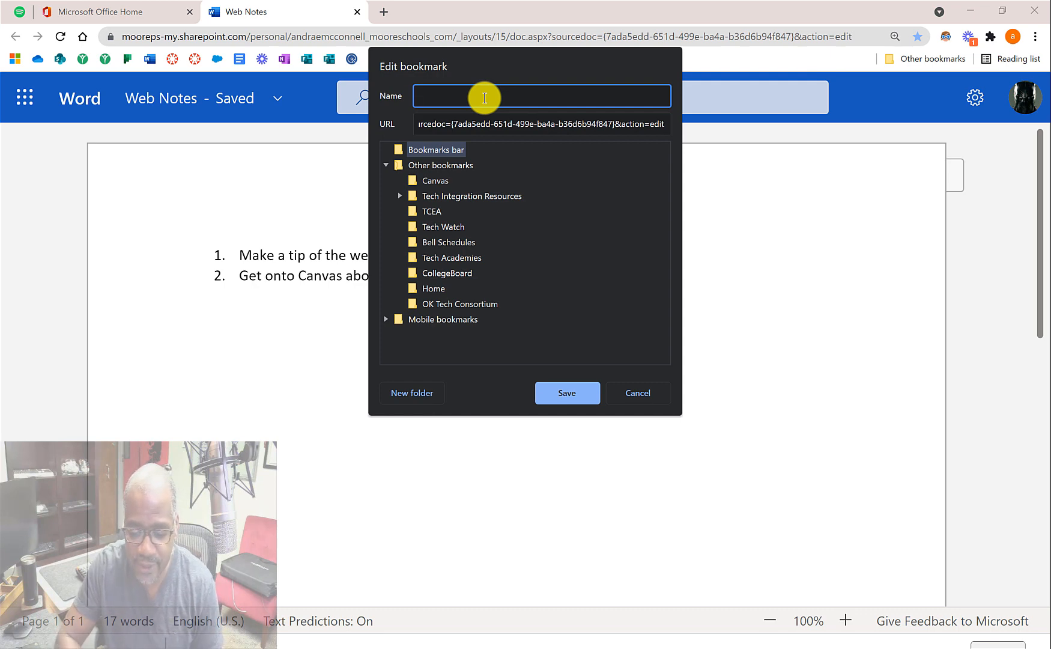
pyautogui.click(557, 388)
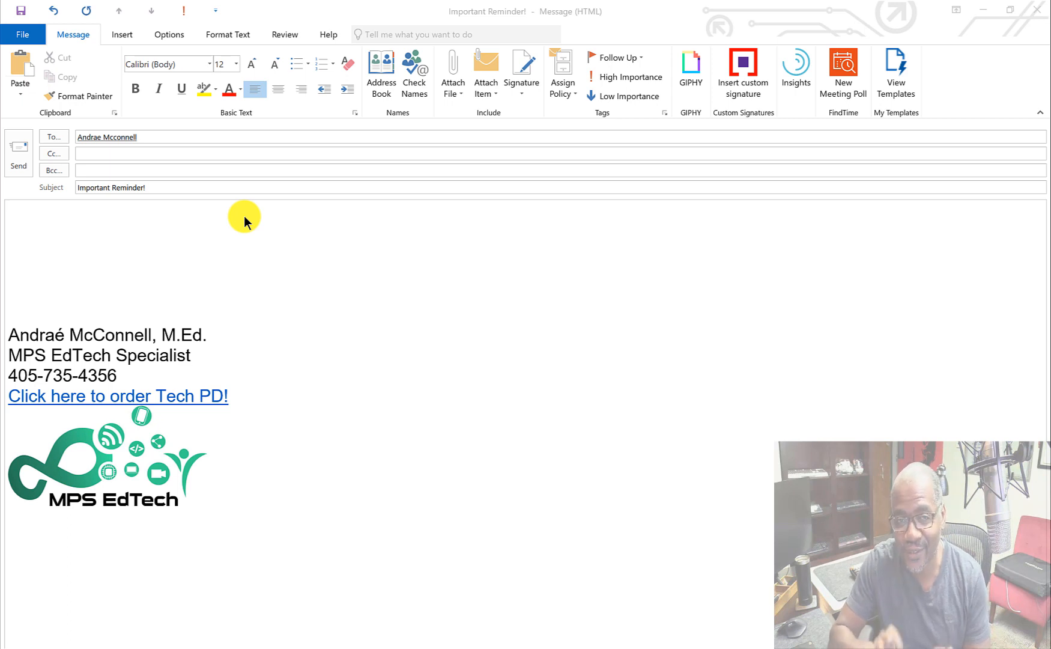
# Step: In Outlook's Important Reminder! email, write "If we weren't meant to have midnight snacks, there wouldn't be a light in the fridge!" and send it
pyautogui.click(97, 251)
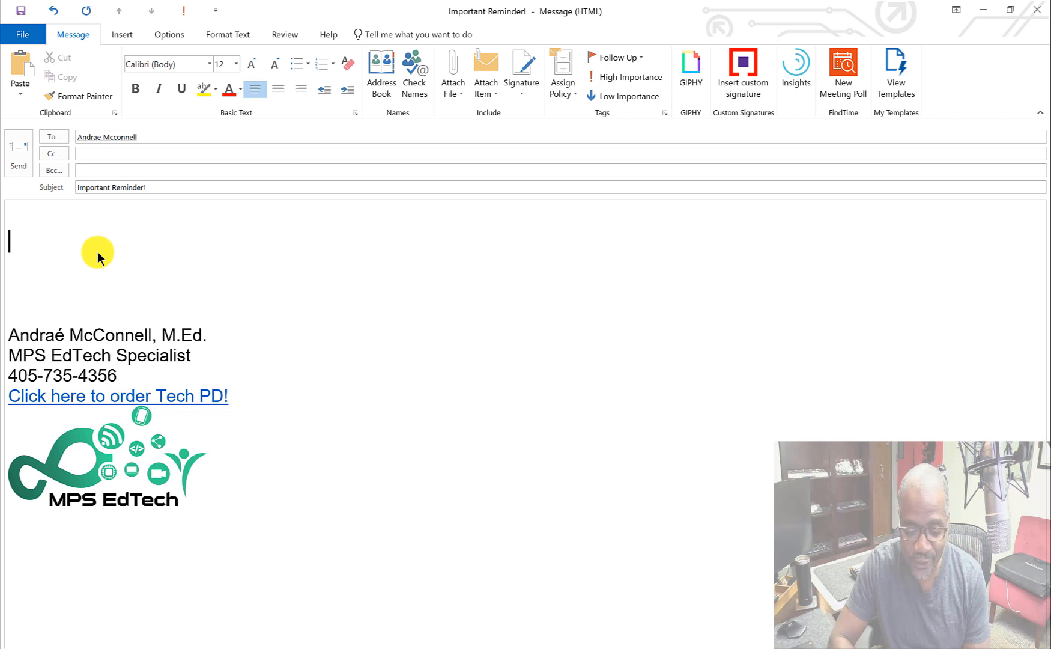
pyautogui.write('If we weren’t meant to have midnight snacks, there wouldn’t be a light in the fridge!')
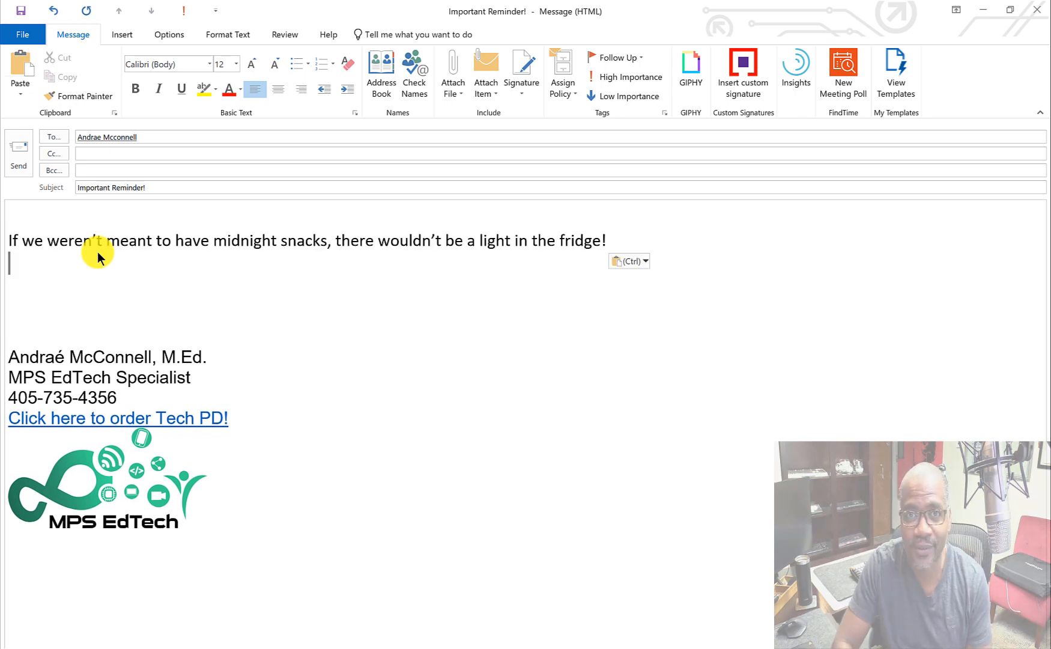
pyautogui.hotkey('ctrl', 'Return')
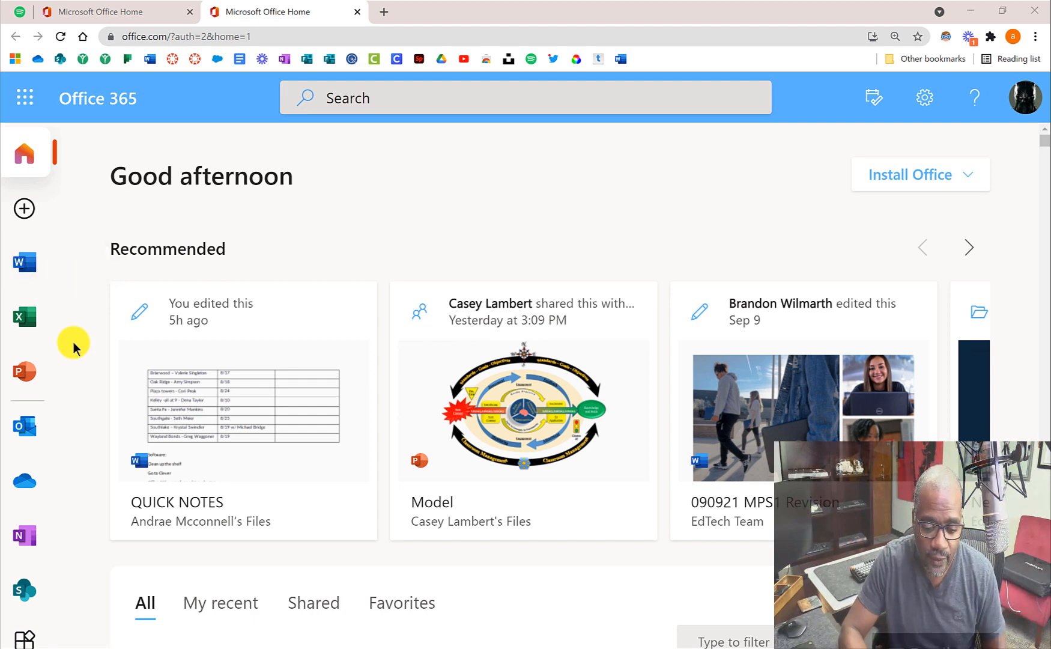
# Step: Create a new Word document in the English folder of OneDrive and open its file name options
pyautogui.click(27, 484)
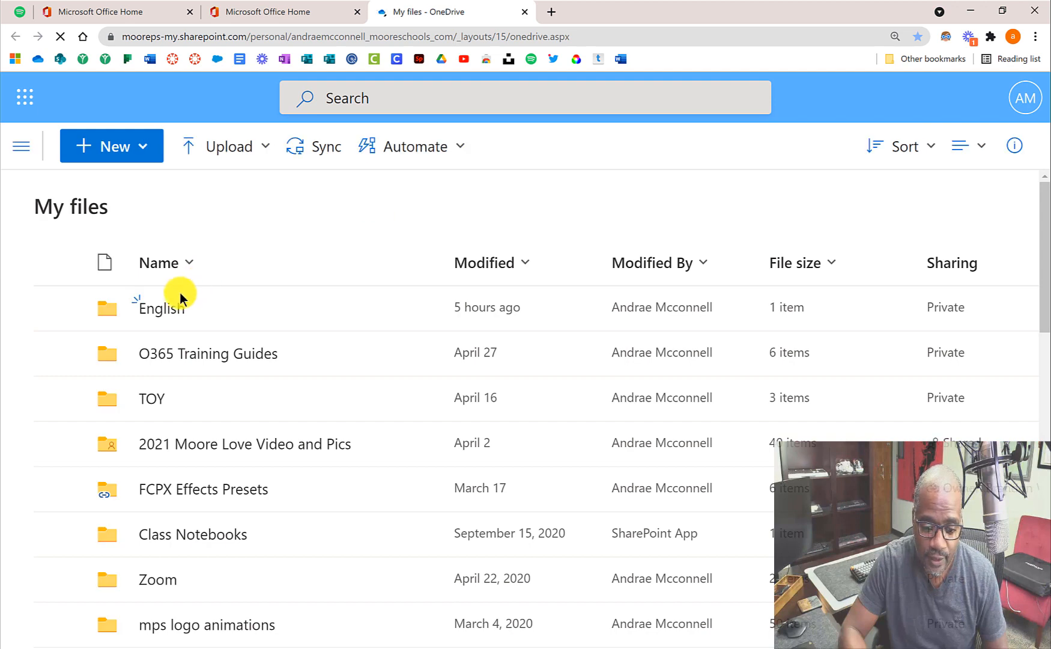
pyautogui.click(164, 309)
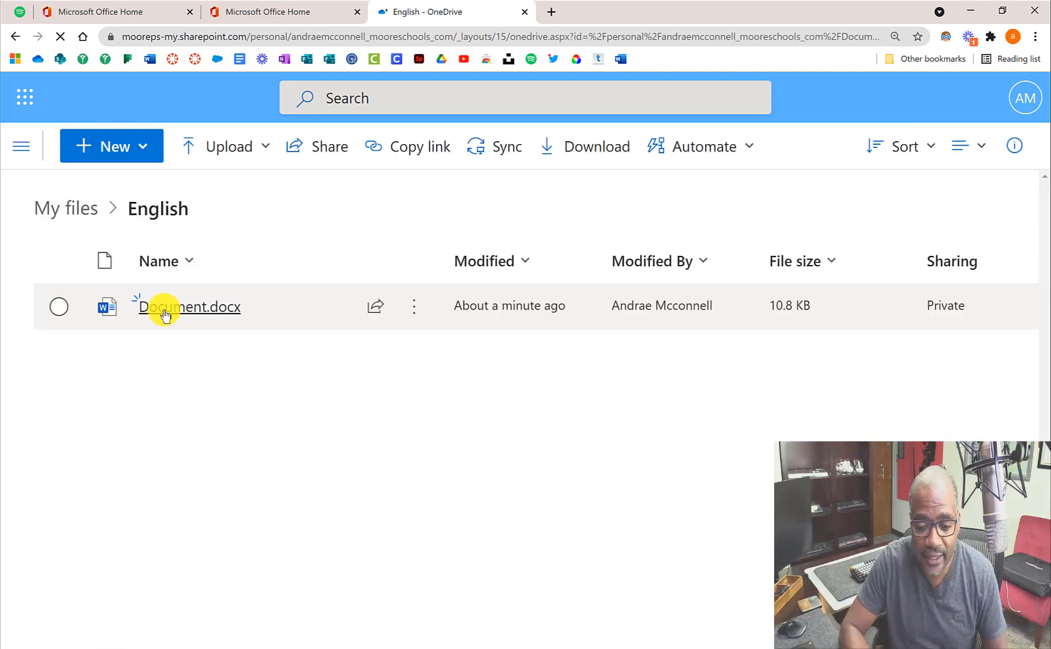
pyautogui.click(137, 153)
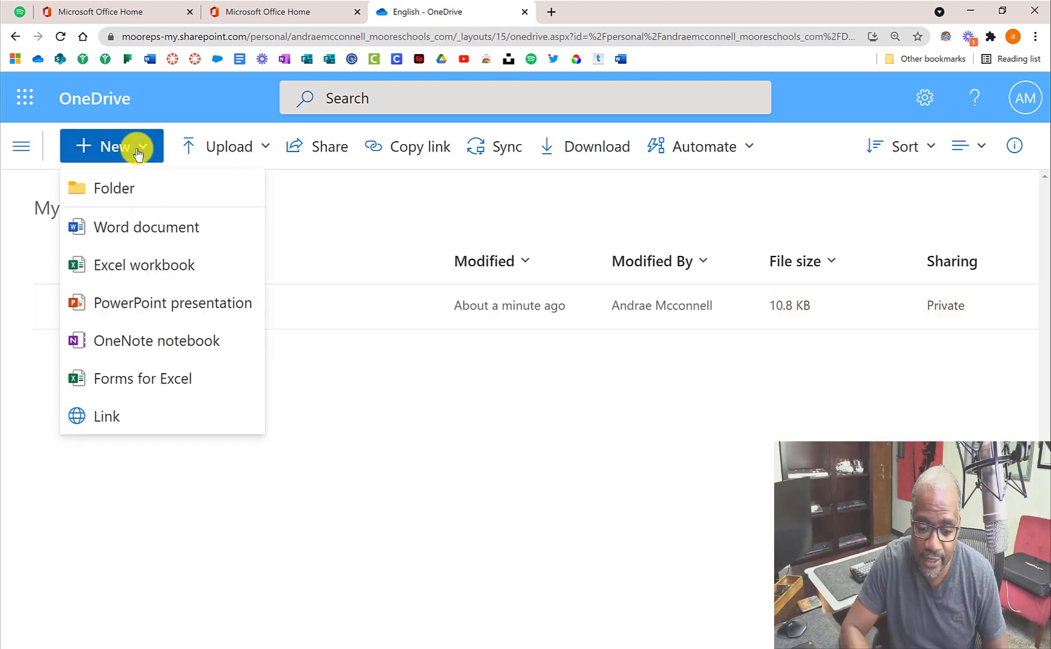
pyautogui.click(132, 228)
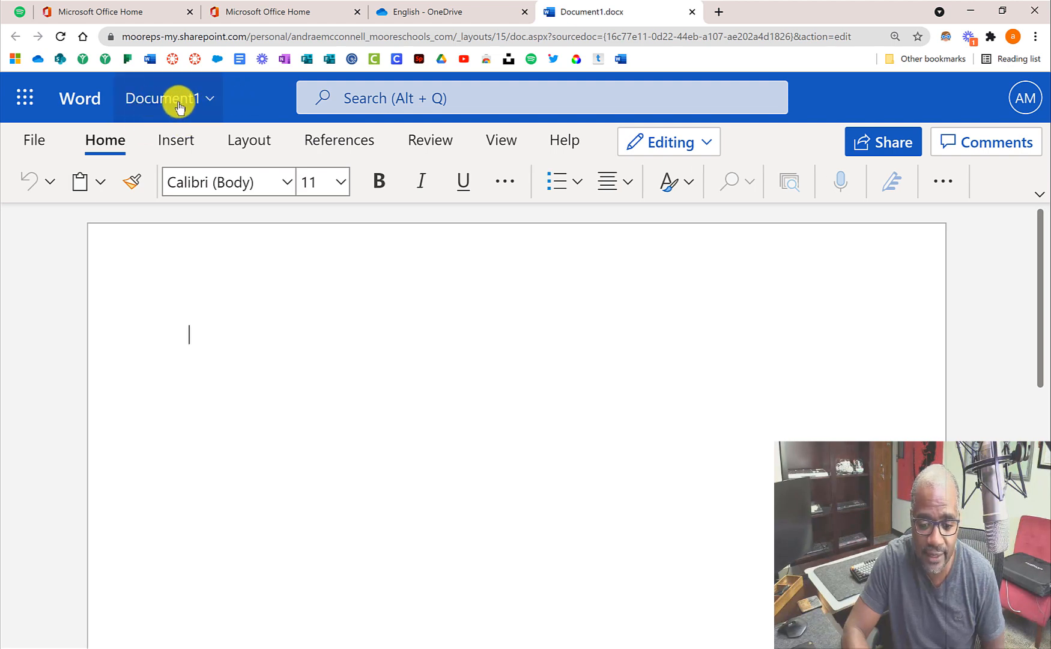
pyautogui.click(208, 101)
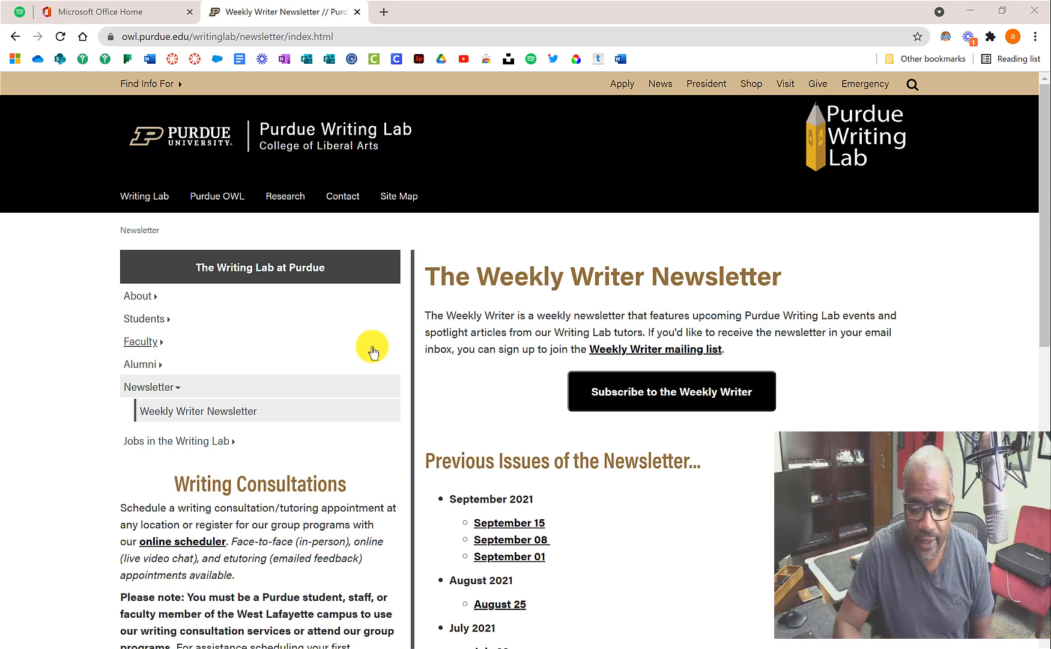
# Step: Duplicate the Weekly Writer Newsletter browser tab and return the copy to the previously visited page
pyautogui.rightClick(293, 13)
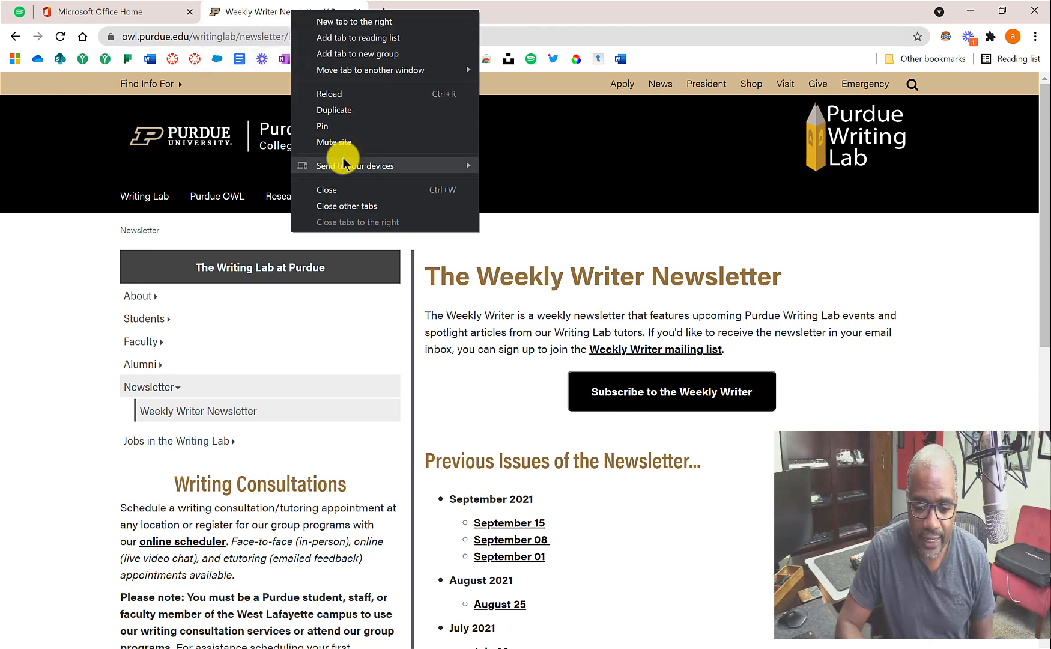
pyautogui.click(337, 115)
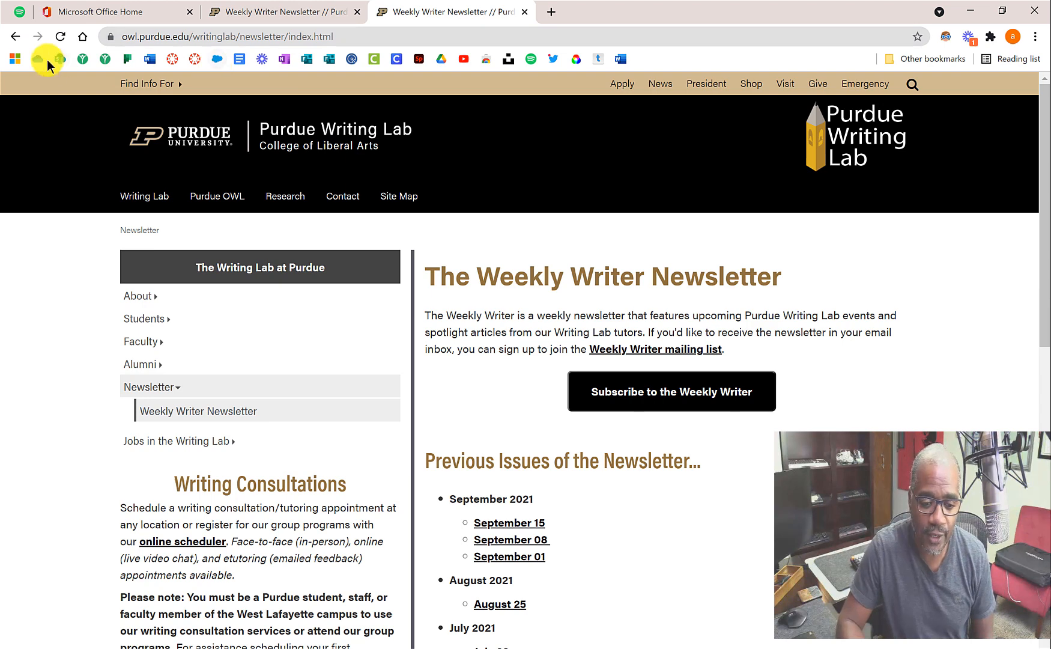
pyautogui.click(14, 39)
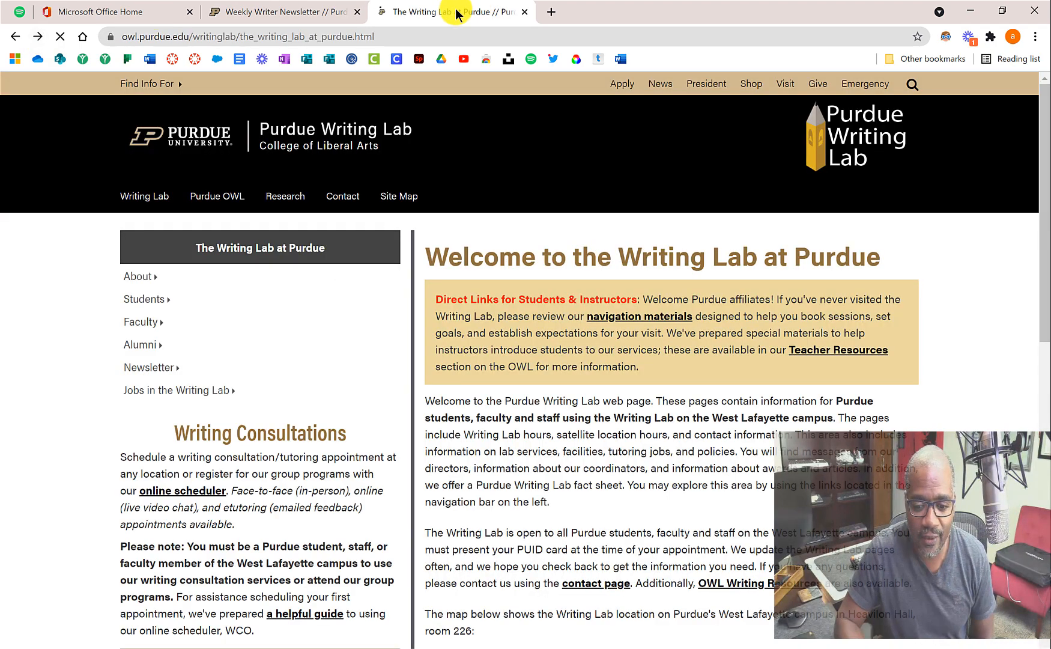
# Step: Split the Writing Lab tab into its own window and snap it beside the Weekly Writer Newsletter window, each filling half the screen
pyautogui.moveTo(455, 13); pyautogui.dragTo(770, 57)
pyautogui.moveTo(863, 93); pyautogui.dragTo(1047, 153)
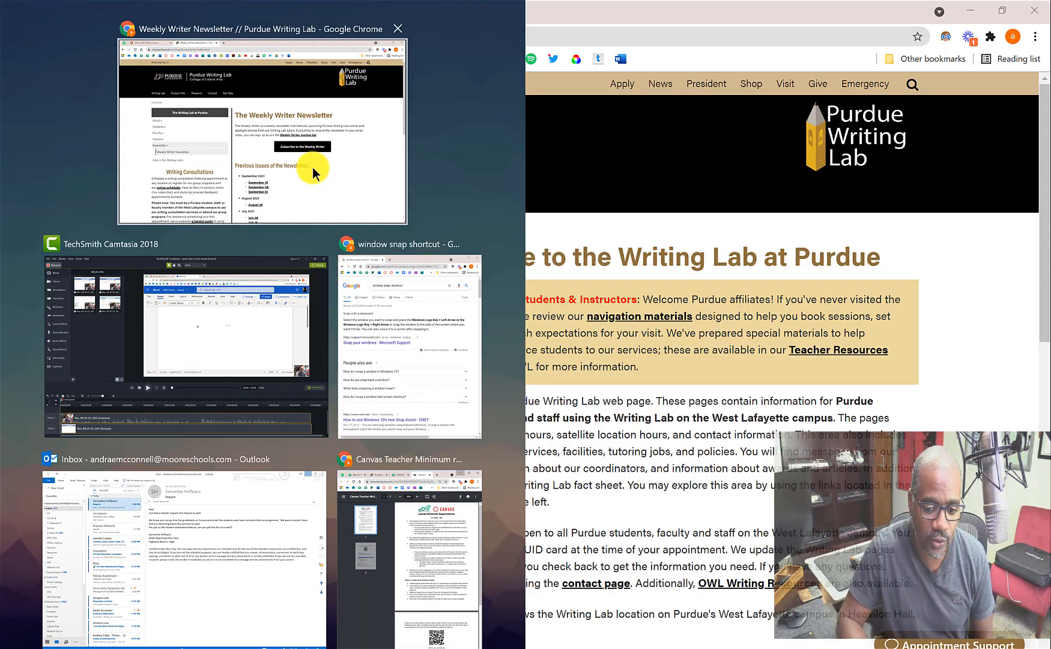
pyautogui.click(310, 182)
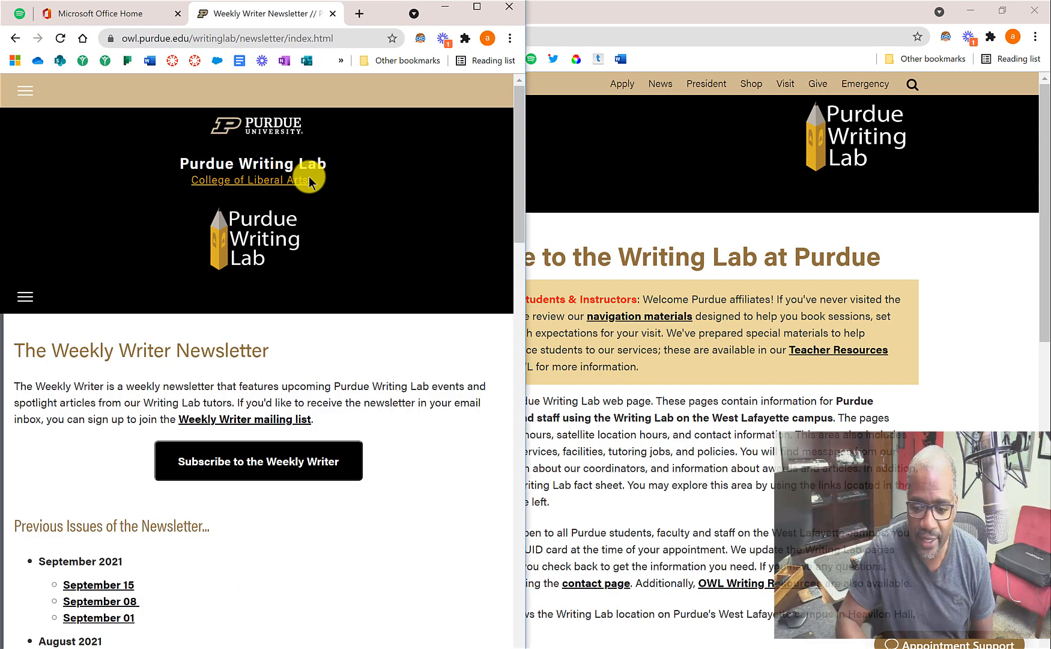
pyautogui.moveTo(583, 14); pyautogui.dragTo(1048, 24)
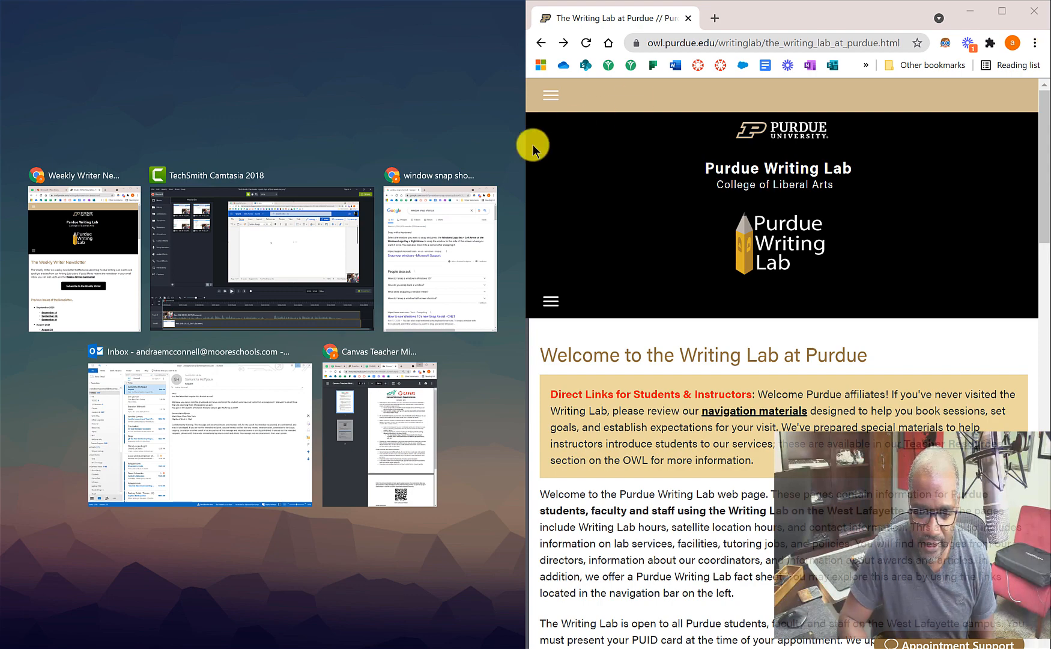
pyautogui.click(99, 255)
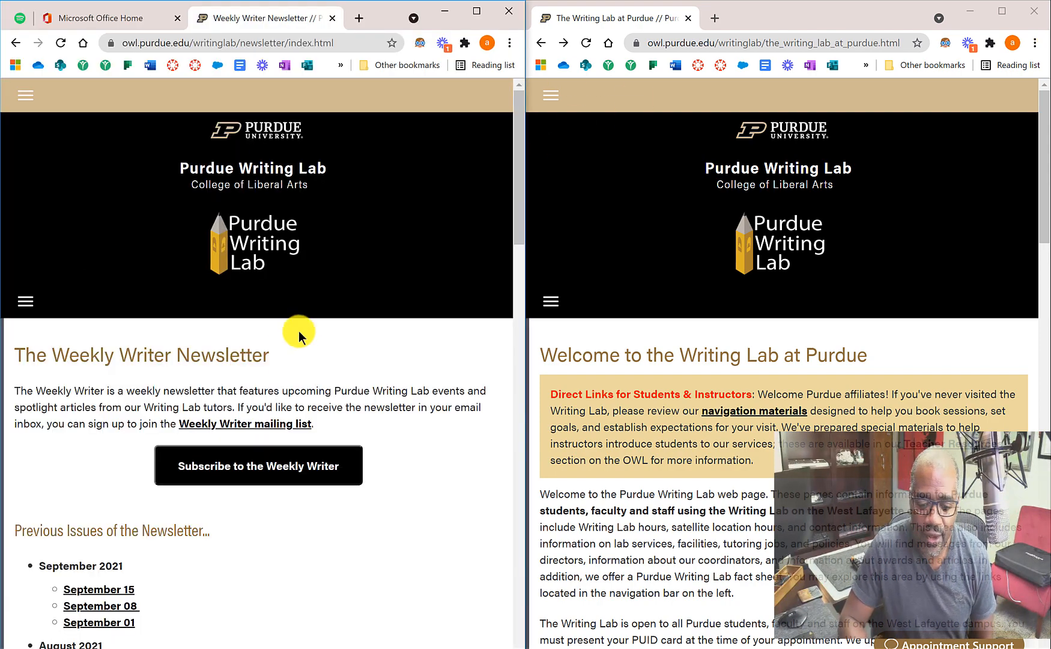
# Step: Look over the two side-by-side pages and snap the Weekly Writer Newsletter window to the right half and back to the left half
pyautogui.scroll(-2, 300, 334)
pyautogui.scroll(2, 277, 352)
pyautogui.scroll(-1, 690, 308)
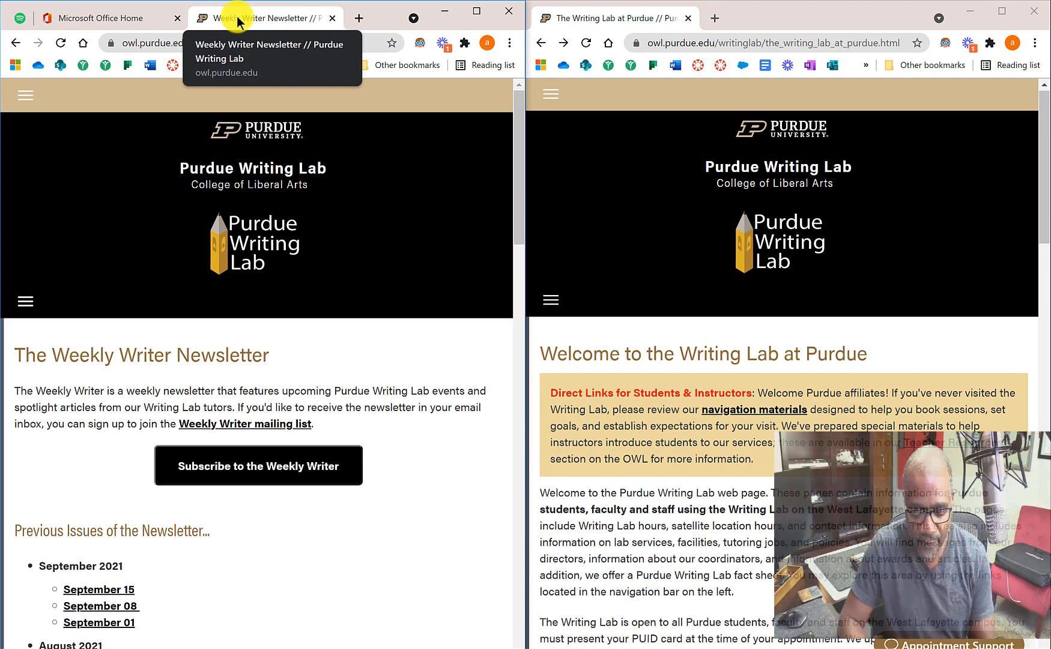
pyautogui.press('super+Right')
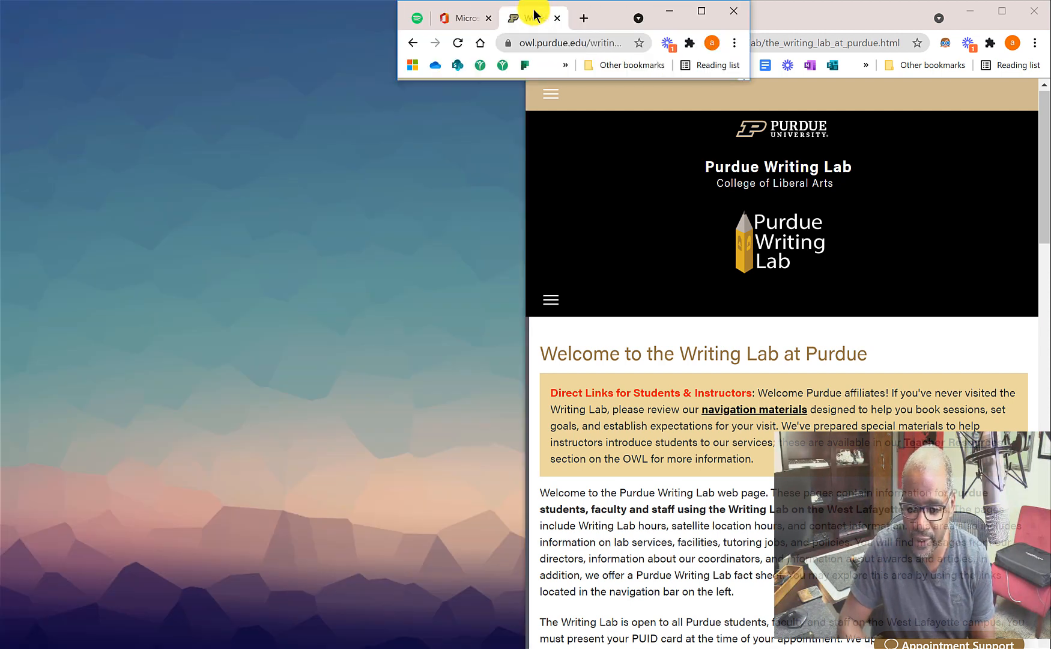
pyautogui.press('super+Left')
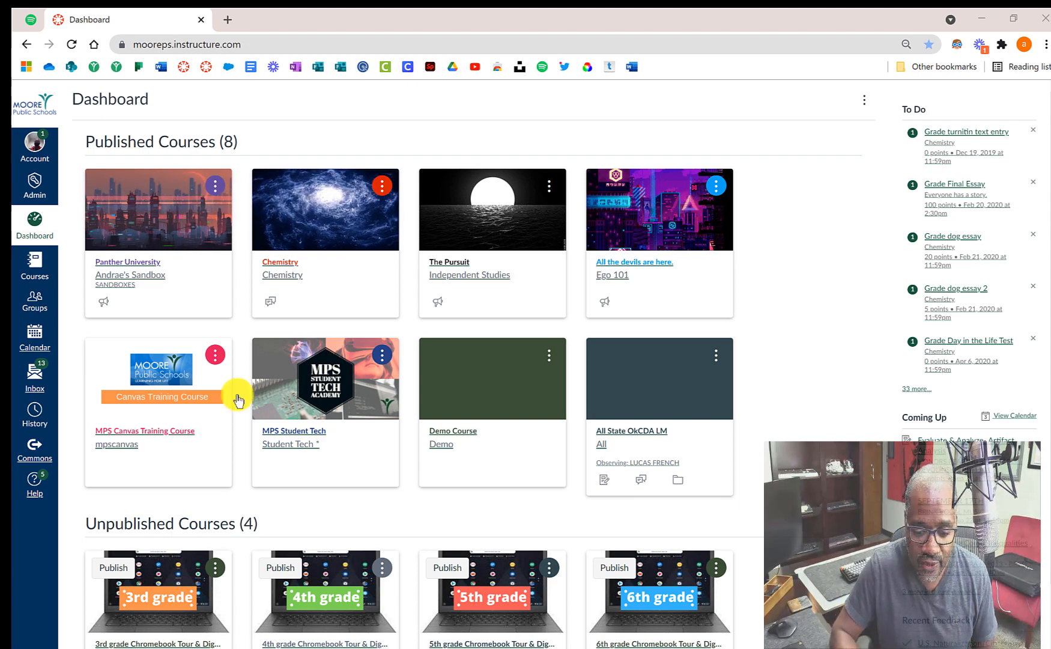
# Step: Capture the Panther University course card on the Canvas dashboard with the Snipping Tool and circle its course title in red pen
pyautogui.click(262, 95)
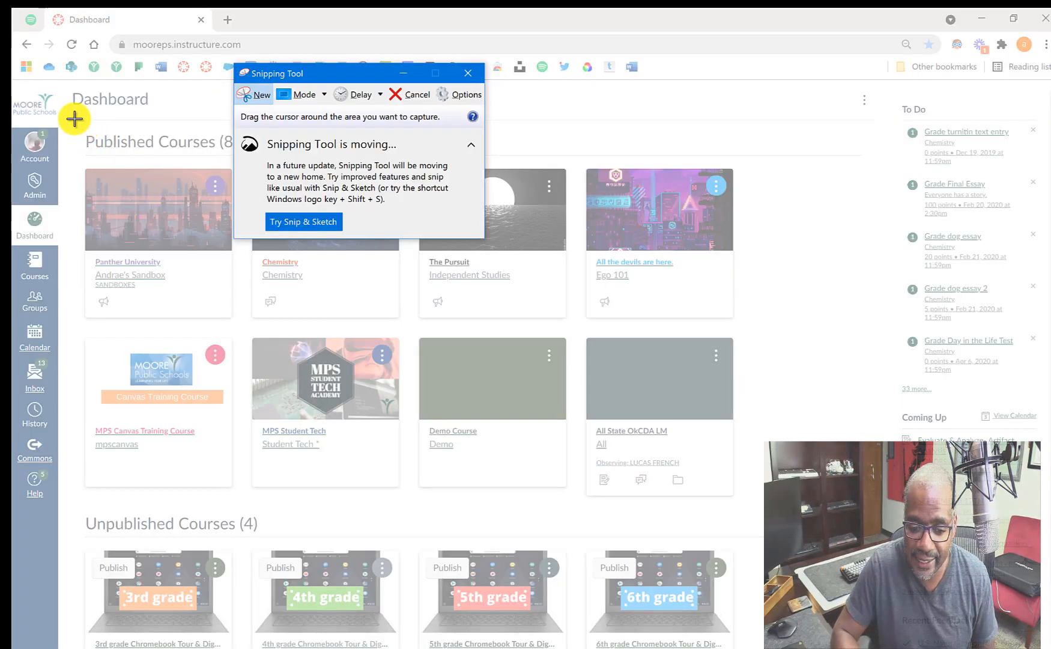
pyautogui.moveTo(71, 117); pyautogui.dragTo(252, 329)
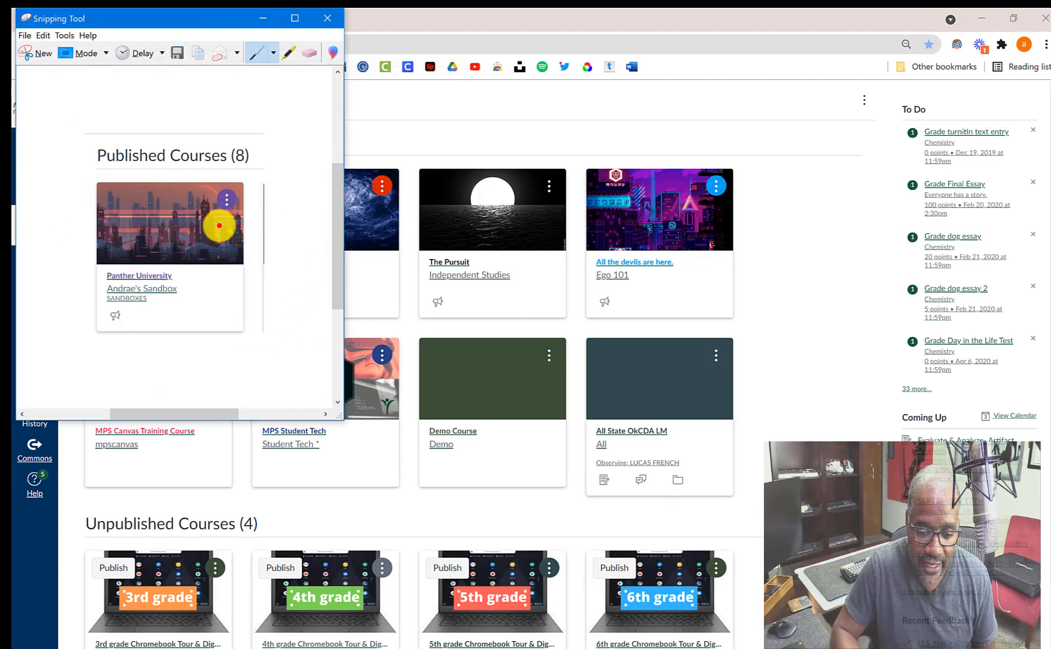
pyautogui.moveTo(161, 257)
pyautogui.mouseDown()
pyautogui.moveTo(129, 263)
pyautogui.moveTo(104, 291)
pyautogui.moveTo(170, 293)
pyautogui.moveTo(160, 261)
pyautogui.mouseUp()
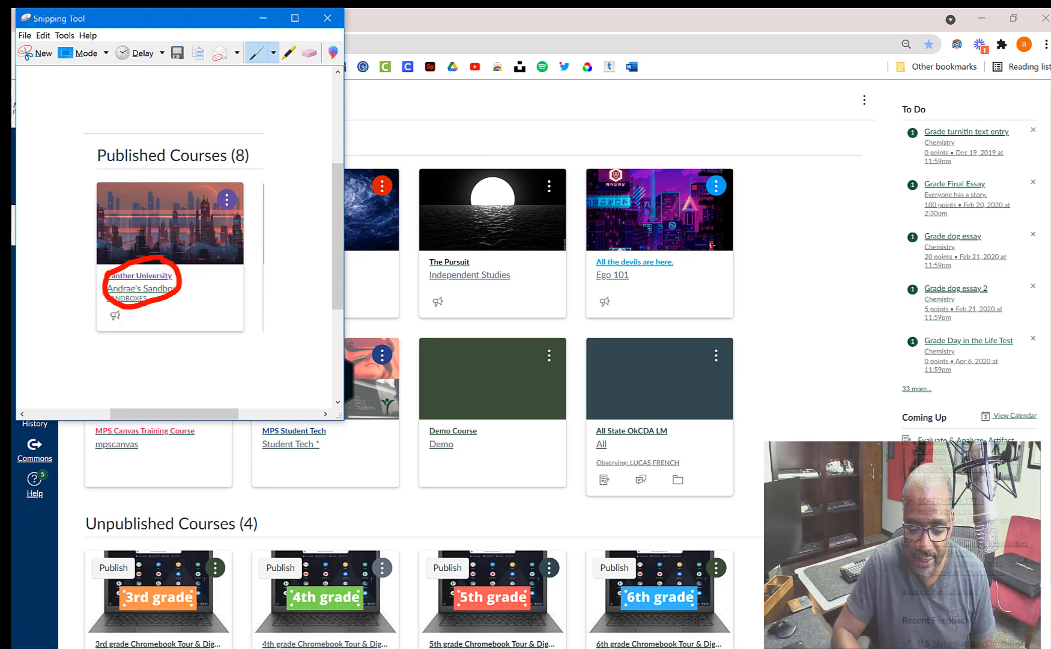
# Step: Switch to the blank untitled Outlook message and paste the annotated snip into its body
pyautogui.click(338, 648)
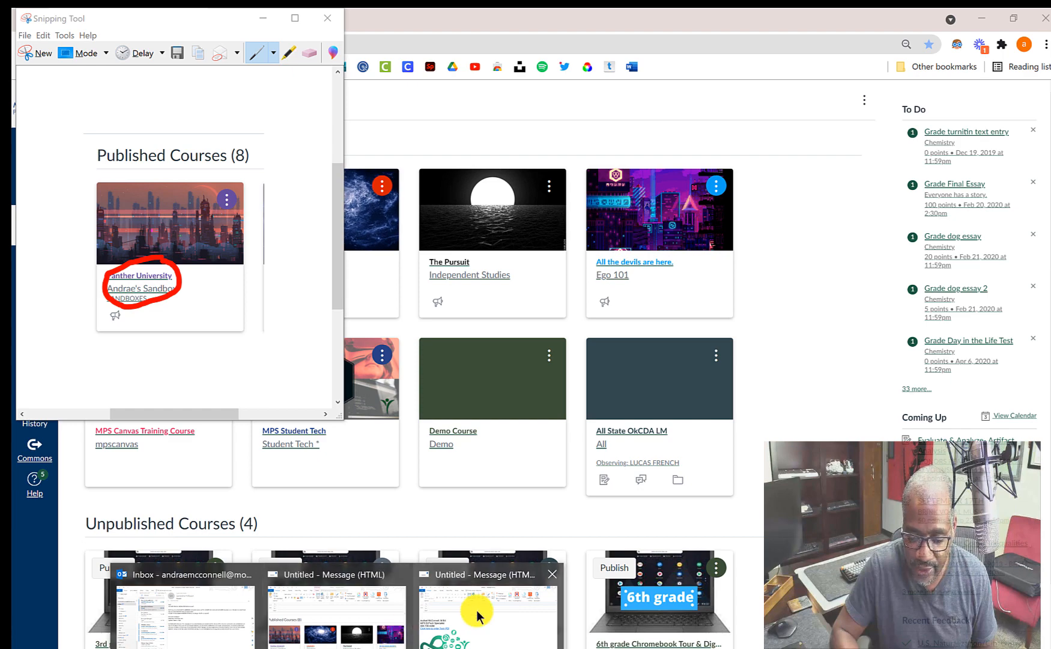
pyautogui.click(477, 613)
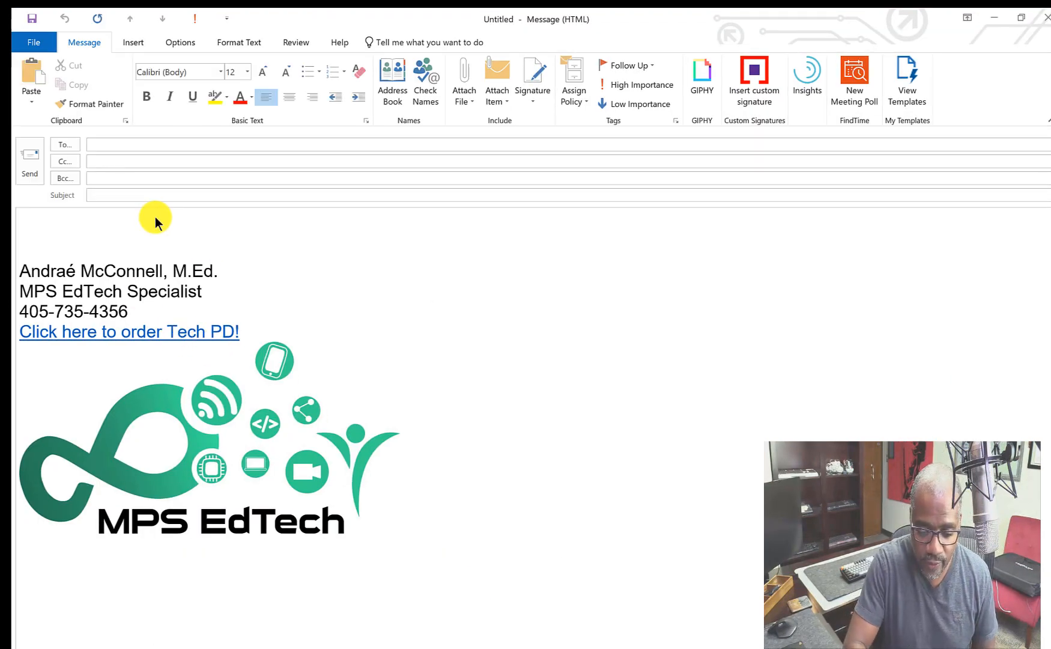
pyautogui.hotkey('ctrl', 'v')
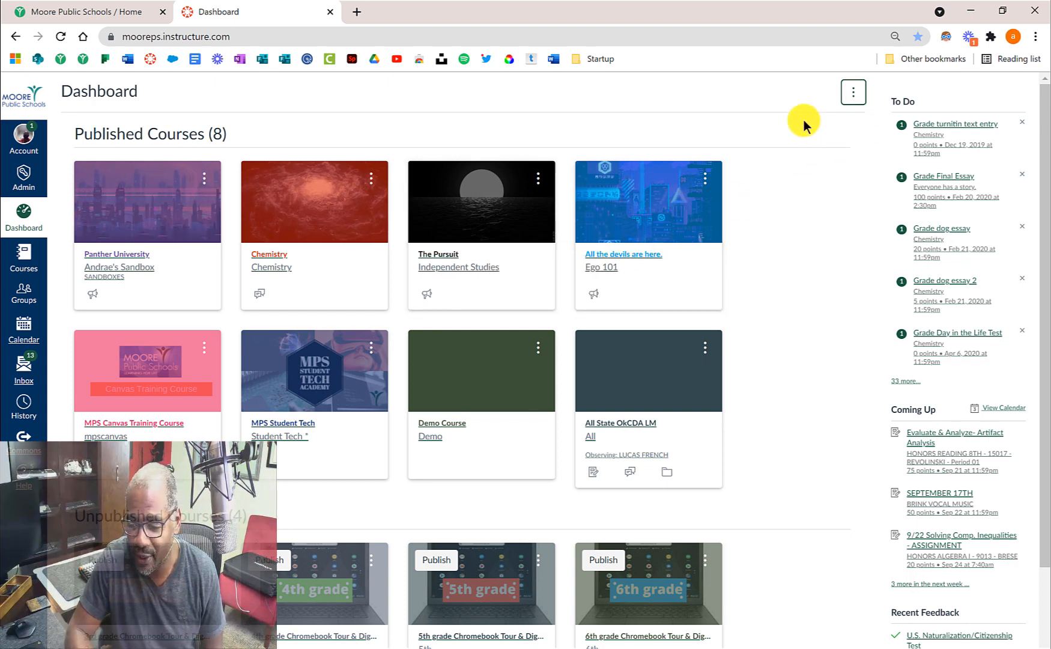
# Step: Turn off the Color Overlay on the Canvas dashboard's course cards
pyautogui.click(852, 93)
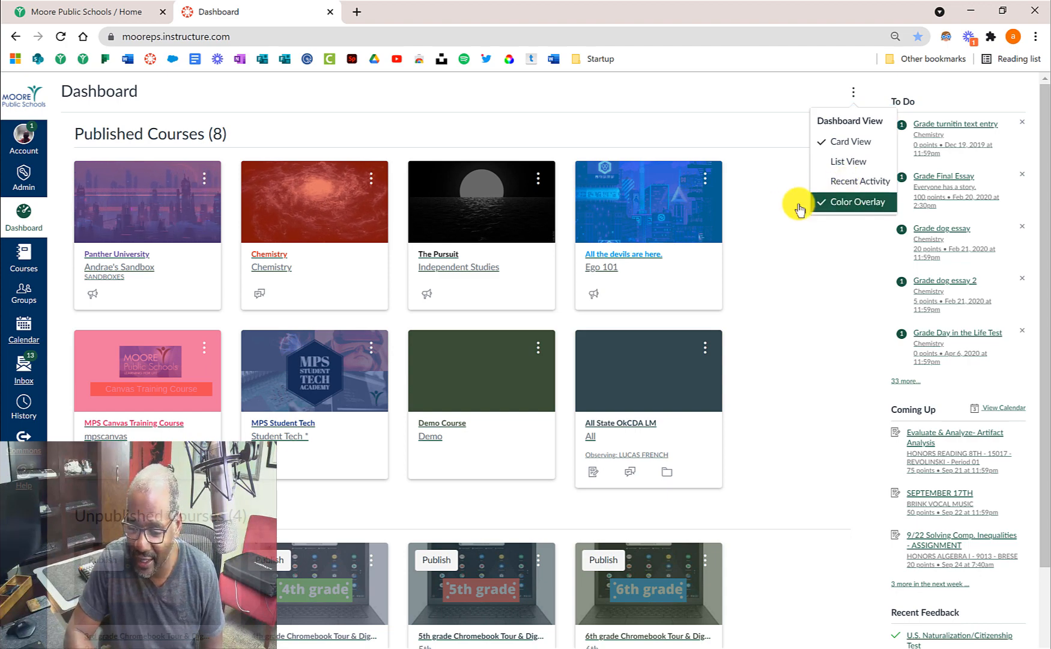
pyautogui.click(850, 206)
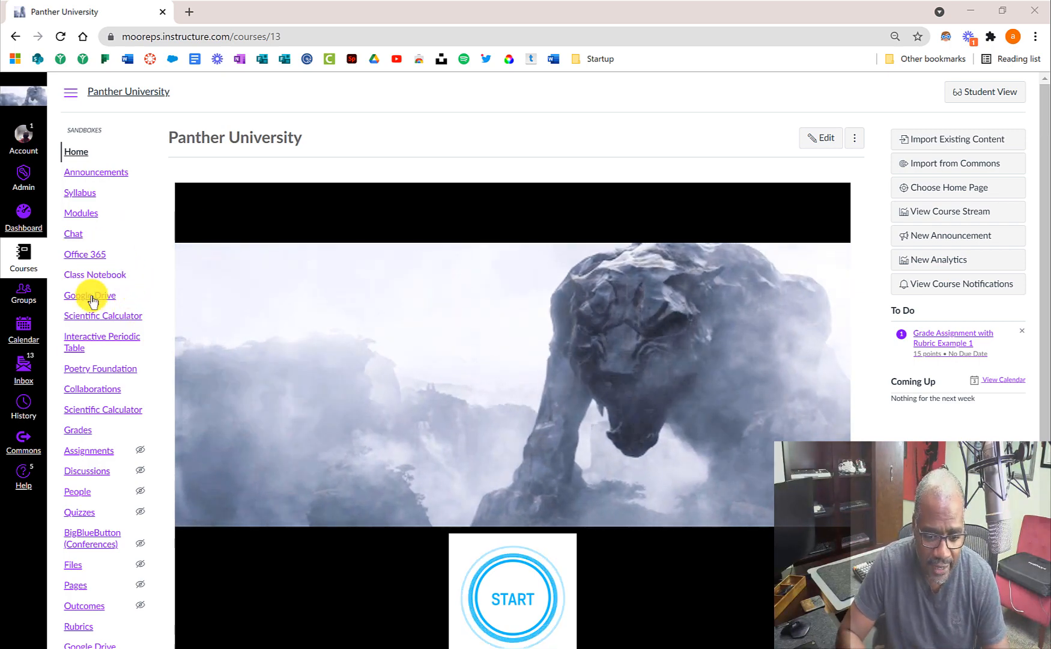
# Step: Open the bulk Edit Assignment Dates page for the Panther University course and look through the assignments' due and availability dates
pyautogui.click(92, 451)
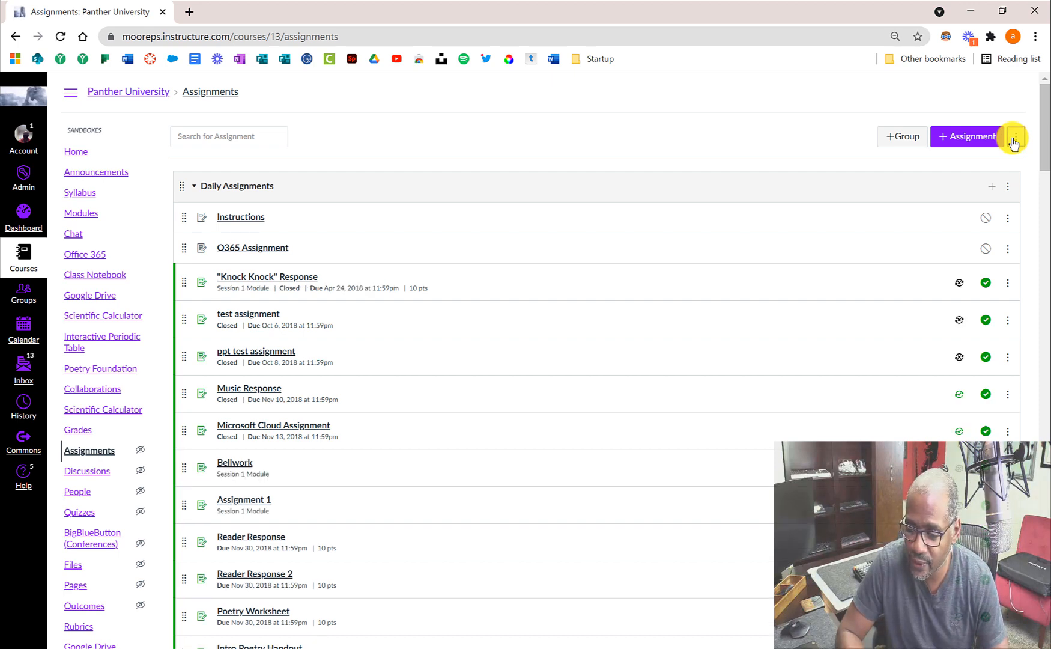
pyautogui.click(1014, 143)
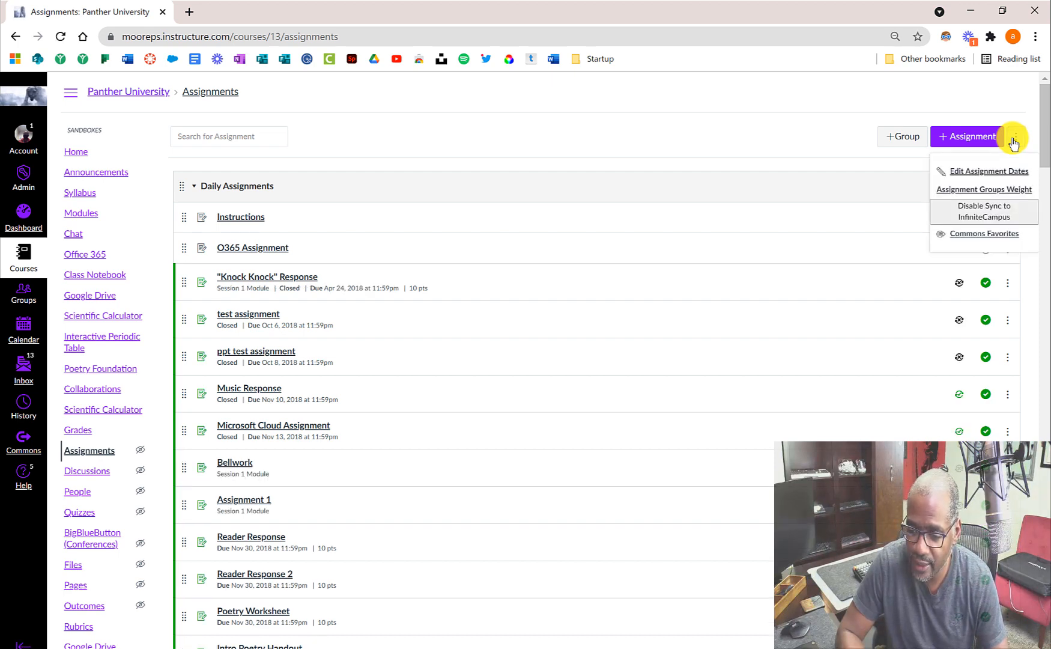
pyautogui.click(976, 175)
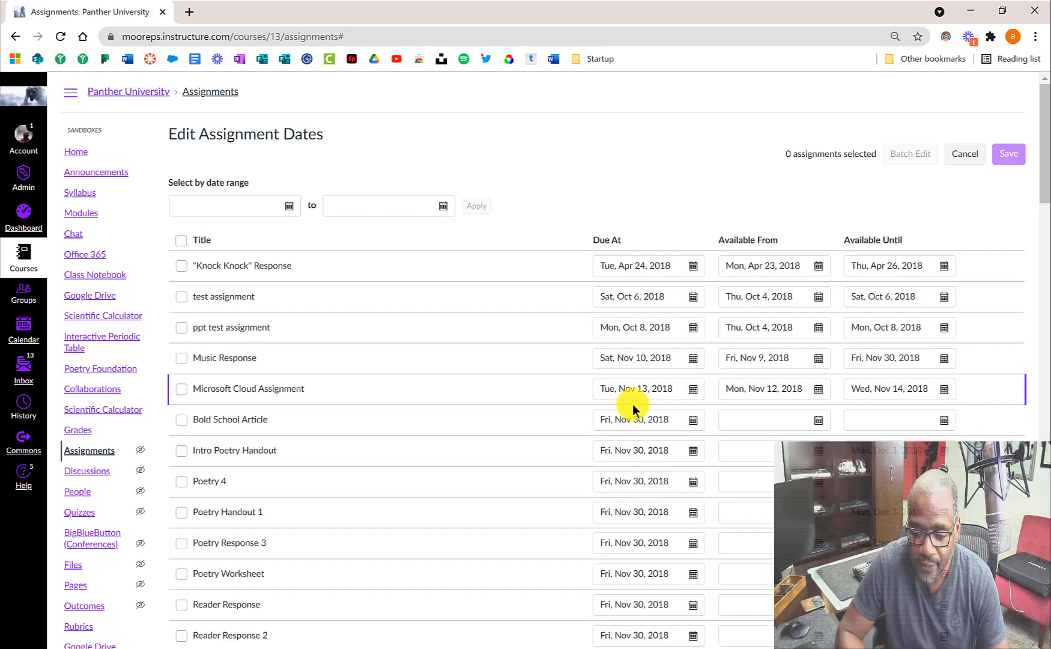
pyautogui.scroll(-2, 633, 405)
pyautogui.scroll(-5, 633, 404)
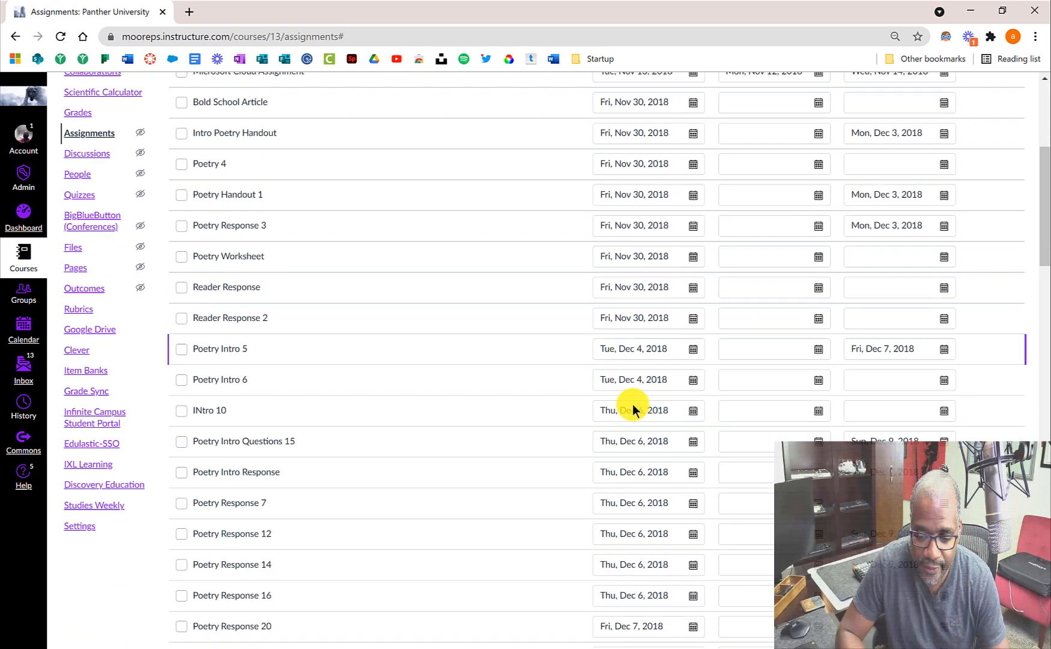
pyautogui.scroll(5, 632, 404)
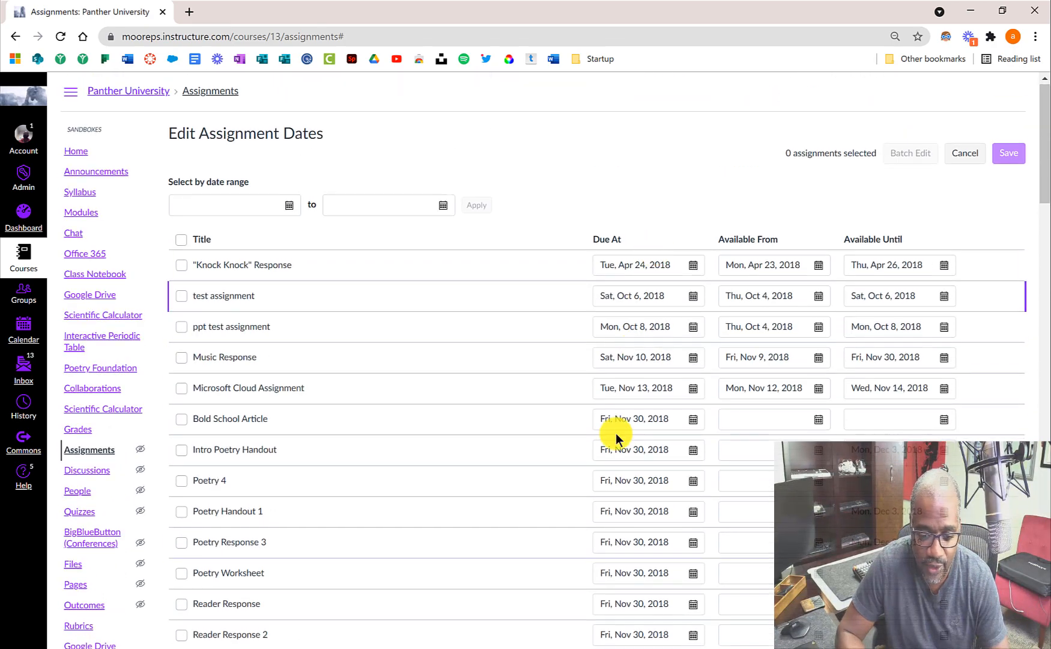
pyautogui.scroll(-5, 617, 433)
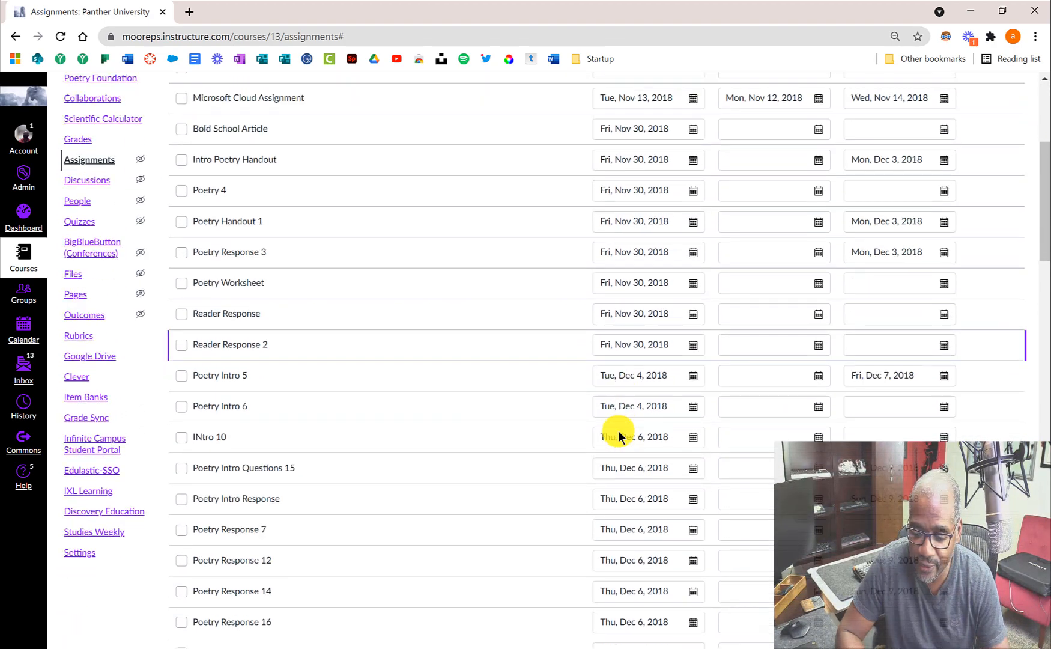
pyautogui.scroll(-9, 619, 435)
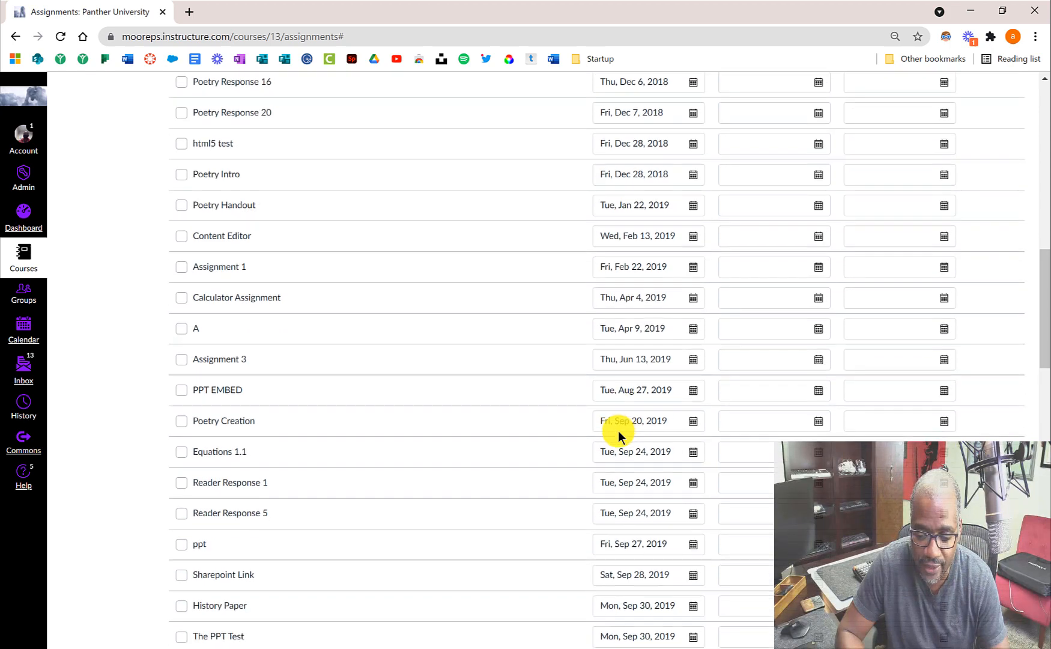
pyautogui.scroll(-8, 618, 430)
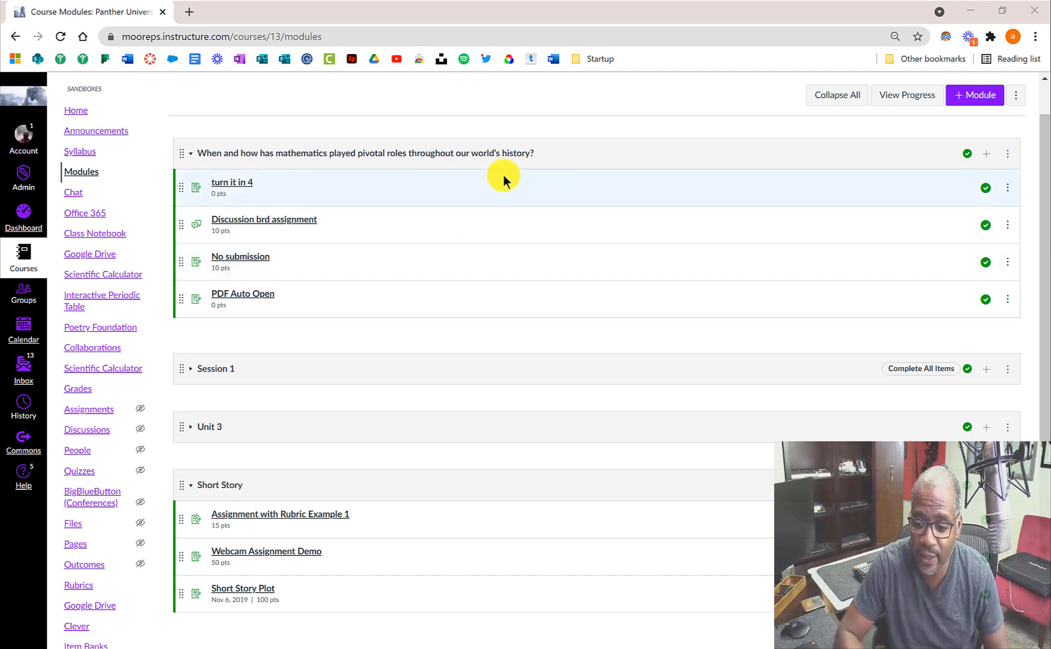
# Step: Start adding a Page item to the module on mathematics' pivotal roles in world history and browse the existing pages
pyautogui.scroll(1, 732, 202)
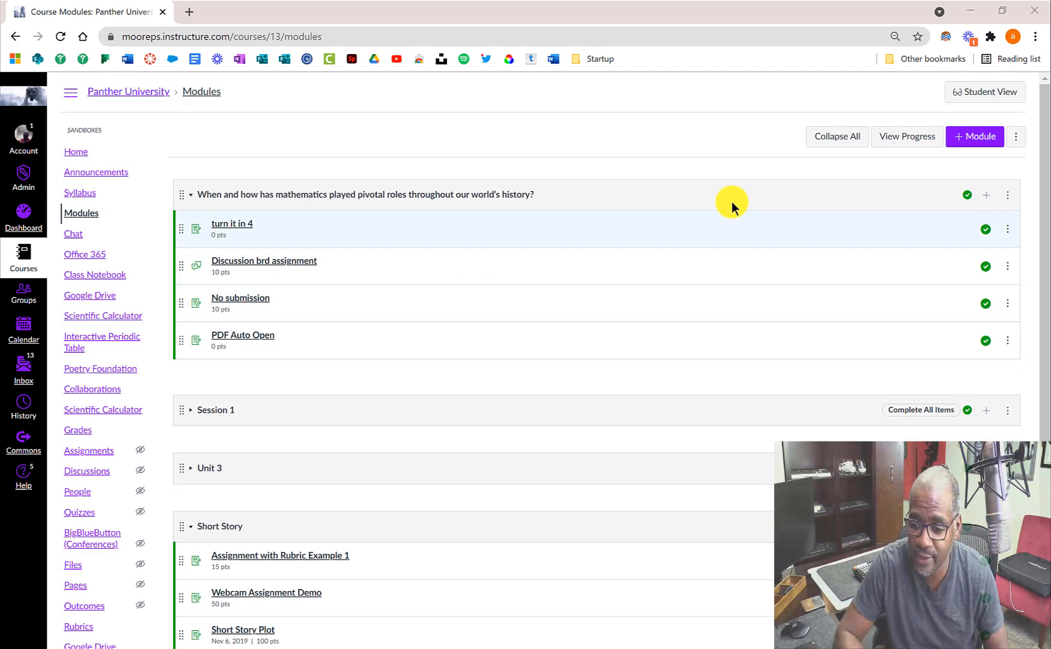
pyautogui.click(987, 196)
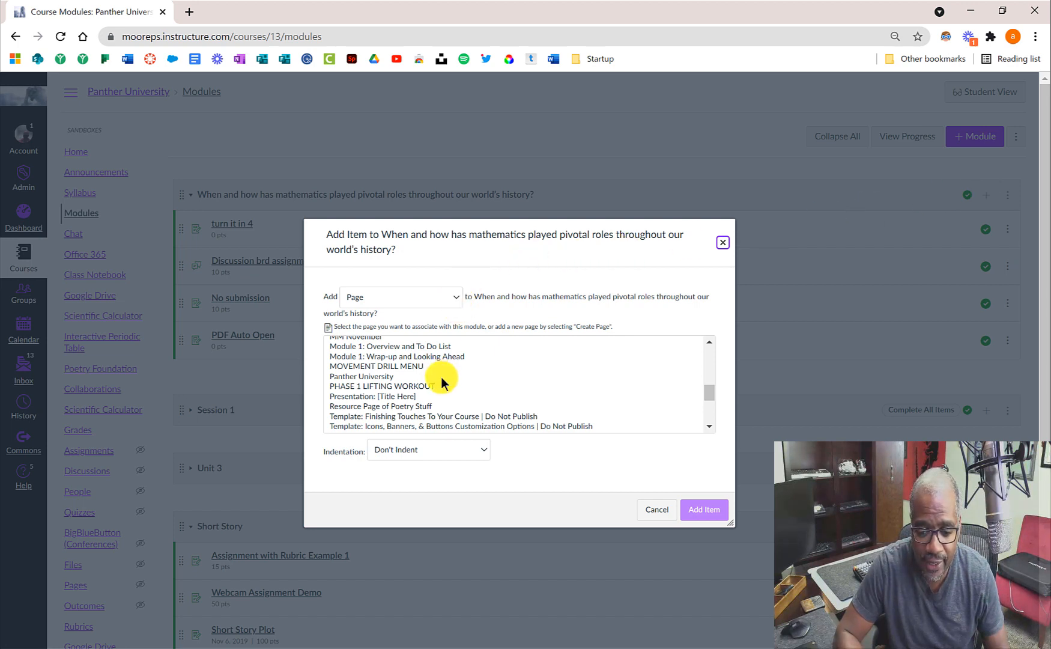
pyautogui.scroll(2, 467, 376)
pyautogui.scroll(-2, 467, 374)
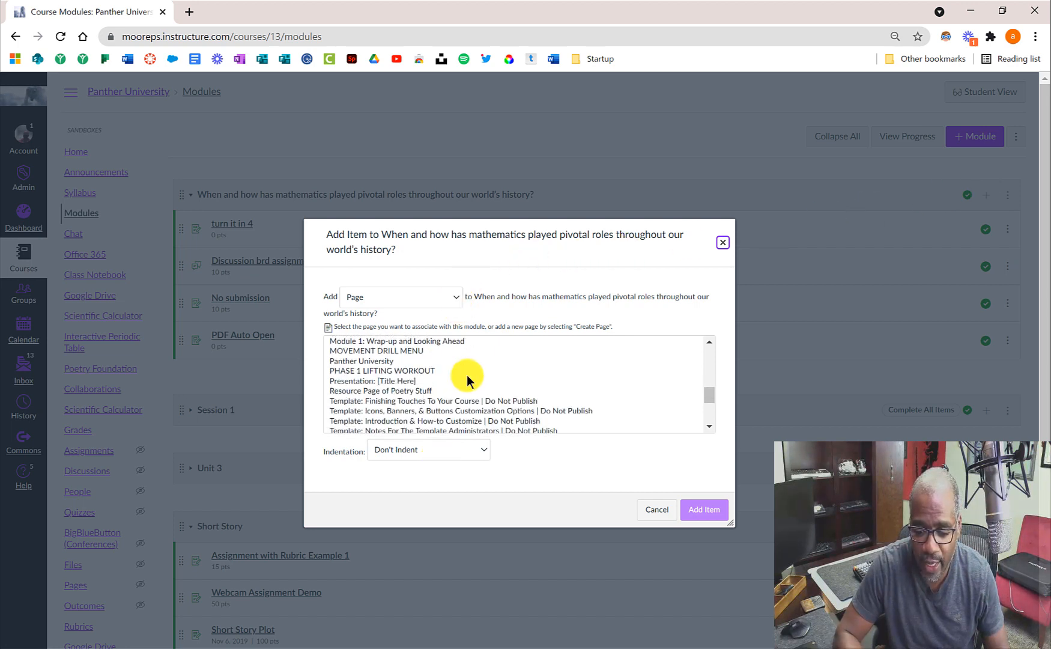
pyautogui.scroll(3, 466, 375)
pyautogui.scroll(3, 467, 375)
pyautogui.scroll(-1, 466, 374)
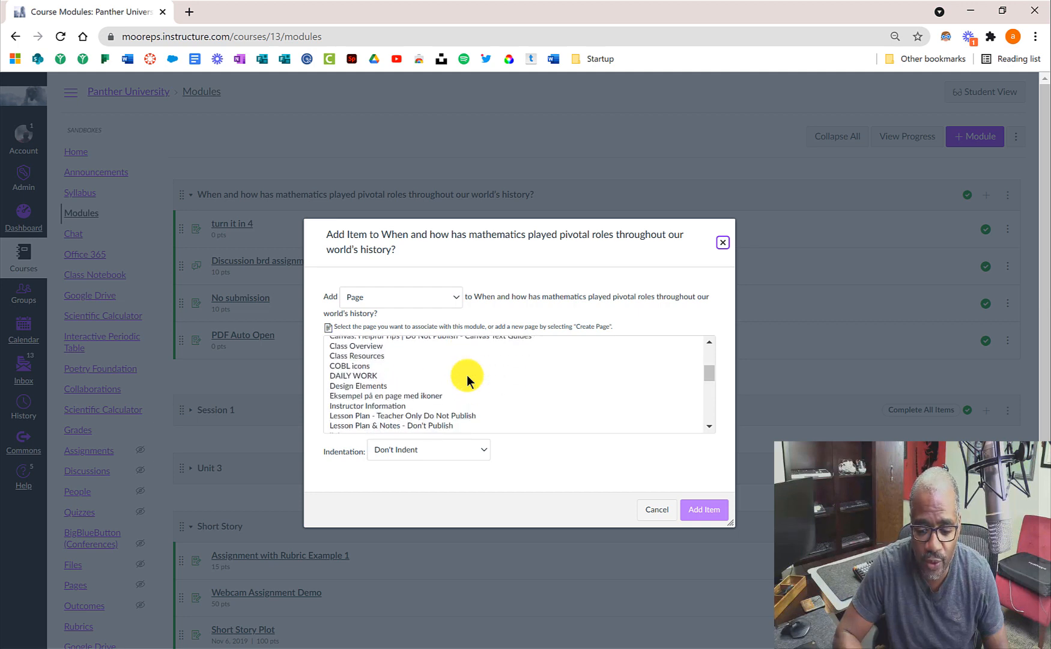
# Step: Search the list of existing pages for "phase 1" with the browser's find function
pyautogui.hotkey('ctrl', 'f')
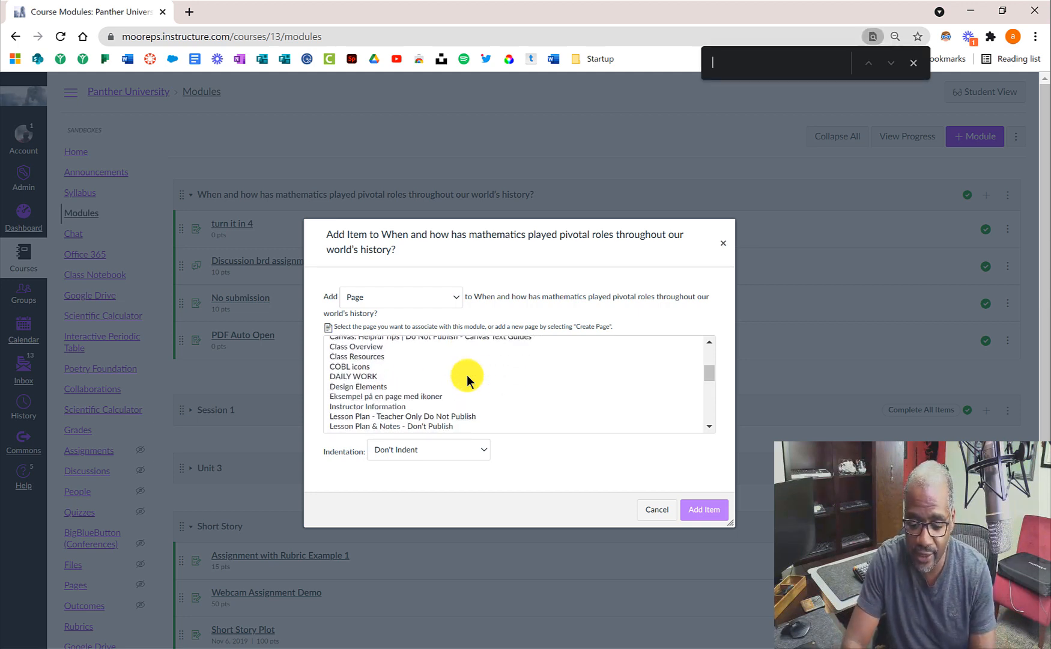
pyautogui.write('phase')
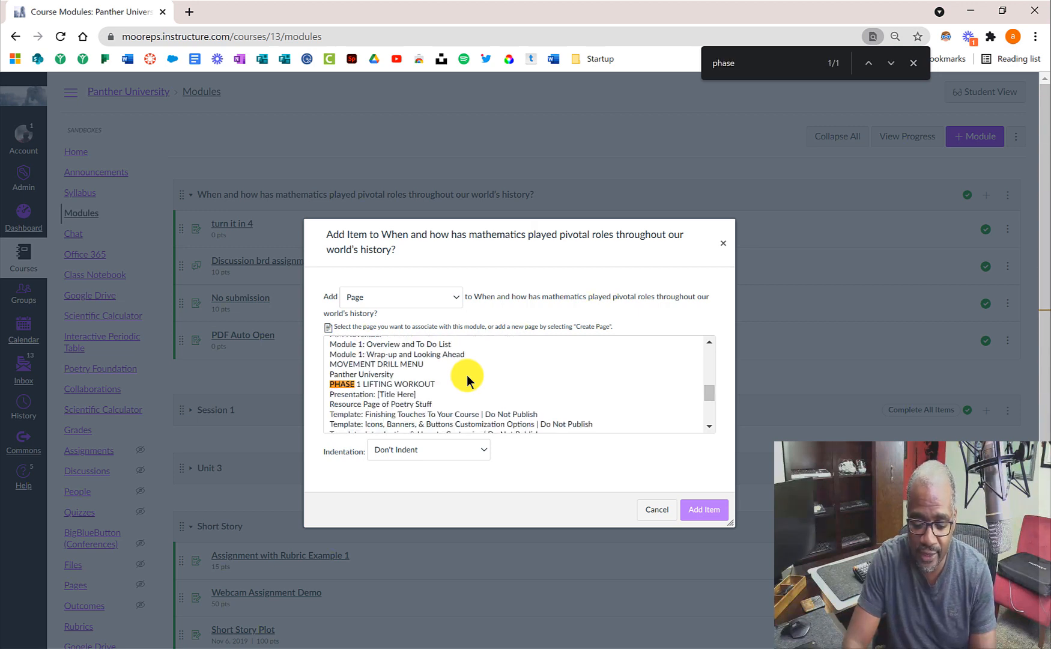
pyautogui.write(' 1')
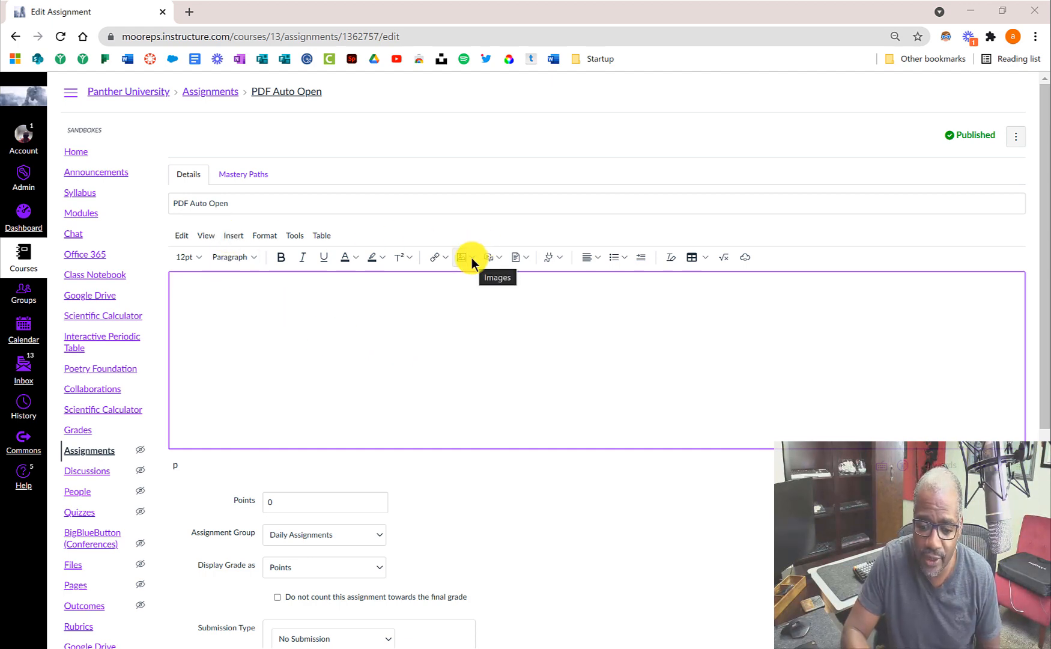
# Step: Upload the Canvas Course Rollover 20-21 PDF from the Documents folder into the PDF Auto Open assignment's description
pyautogui.click(529, 256)
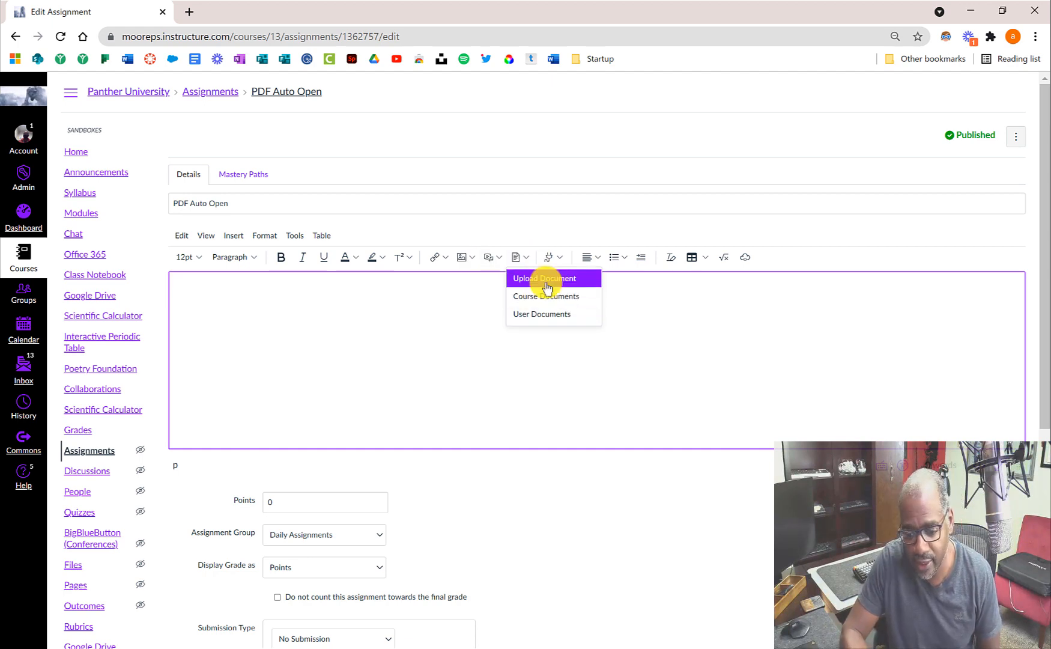
pyautogui.click(547, 279)
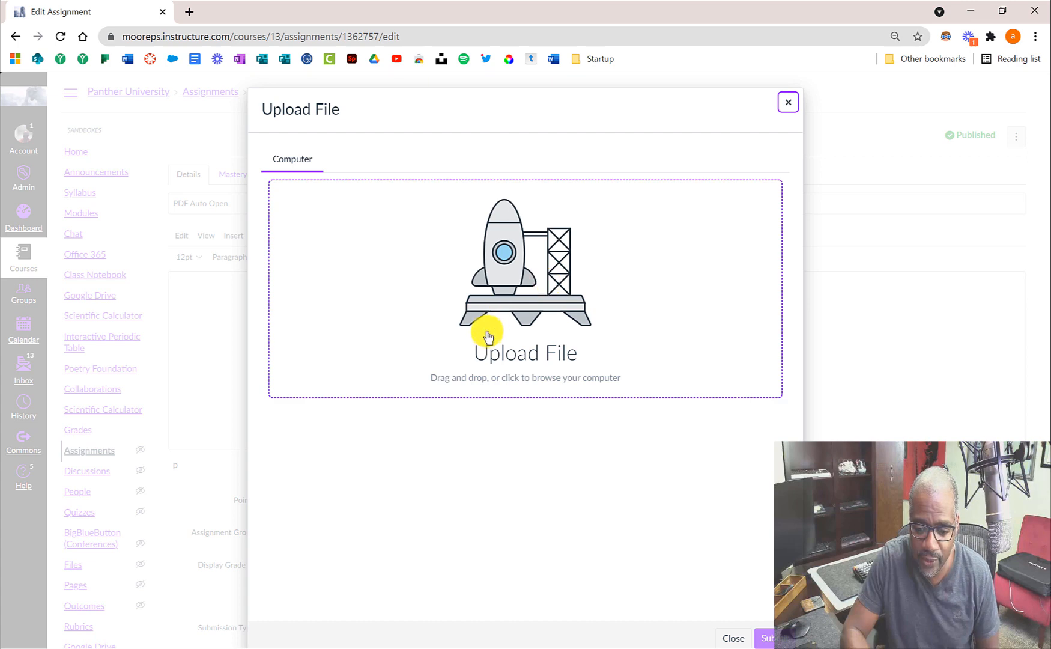
pyautogui.click(487, 337)
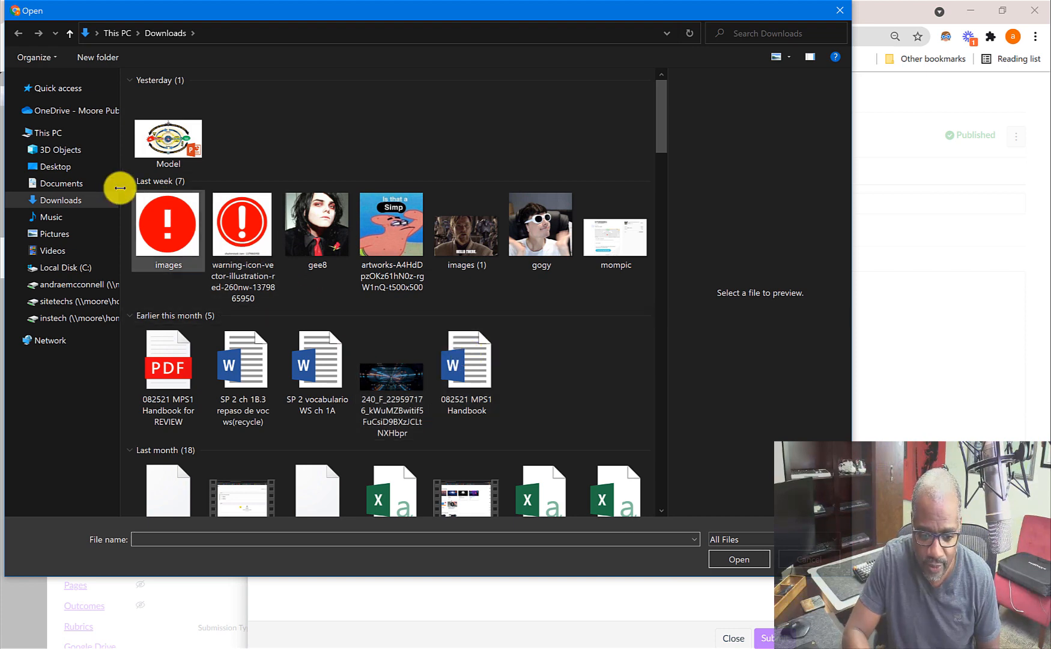
pyautogui.click(96, 182)
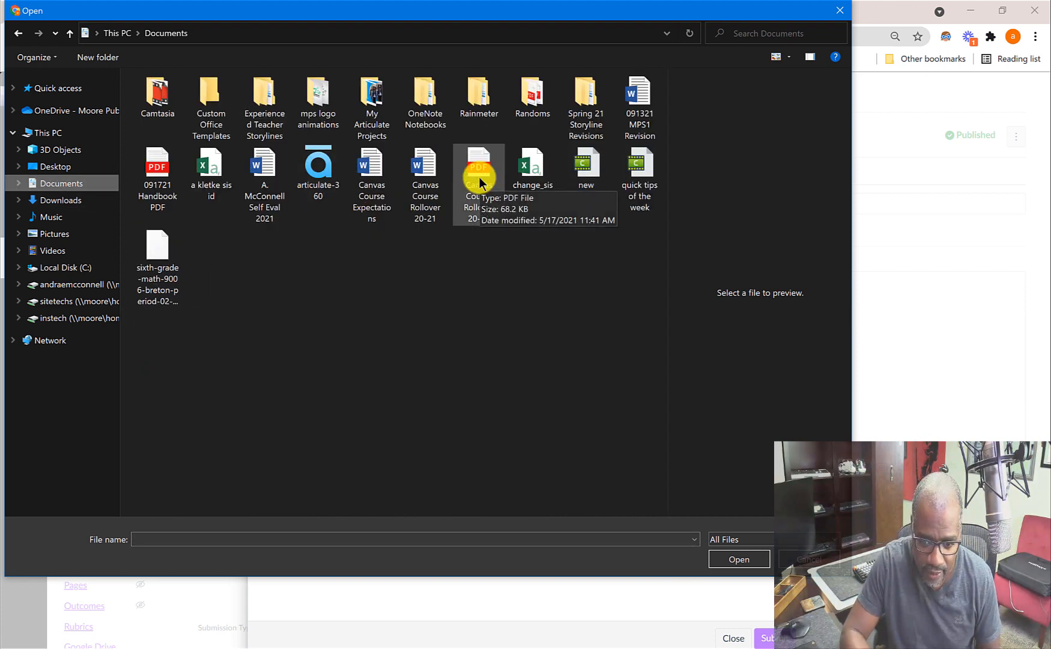
pyautogui.doubleClick(480, 180)
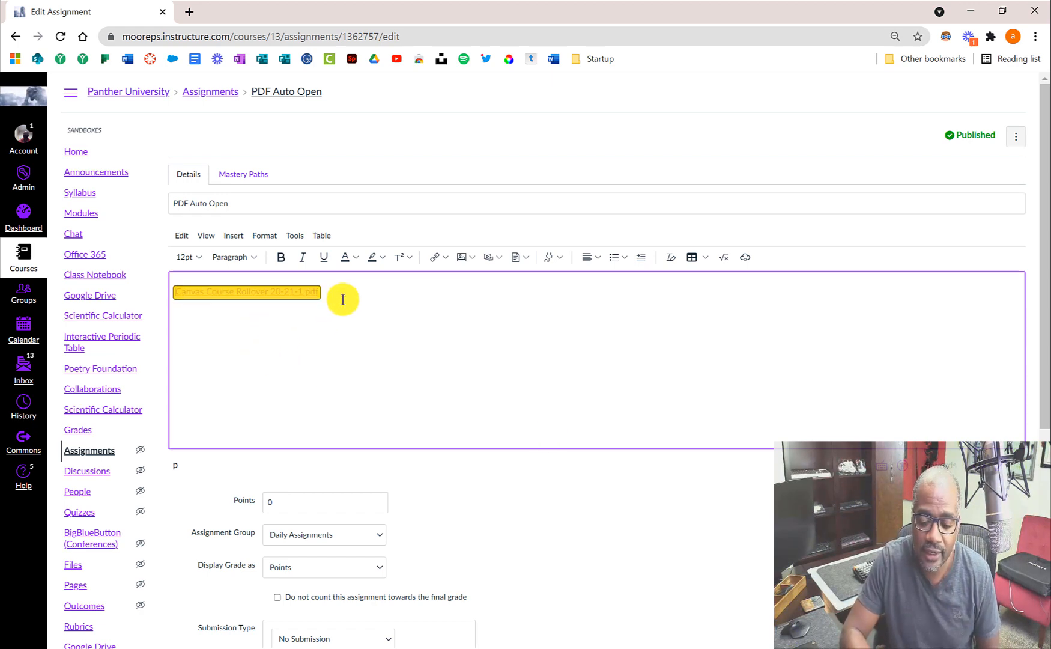
# Step: Set the PDF link to Preview inline with Expand preview by Default, and save the assignment
pyautogui.click(256, 292)
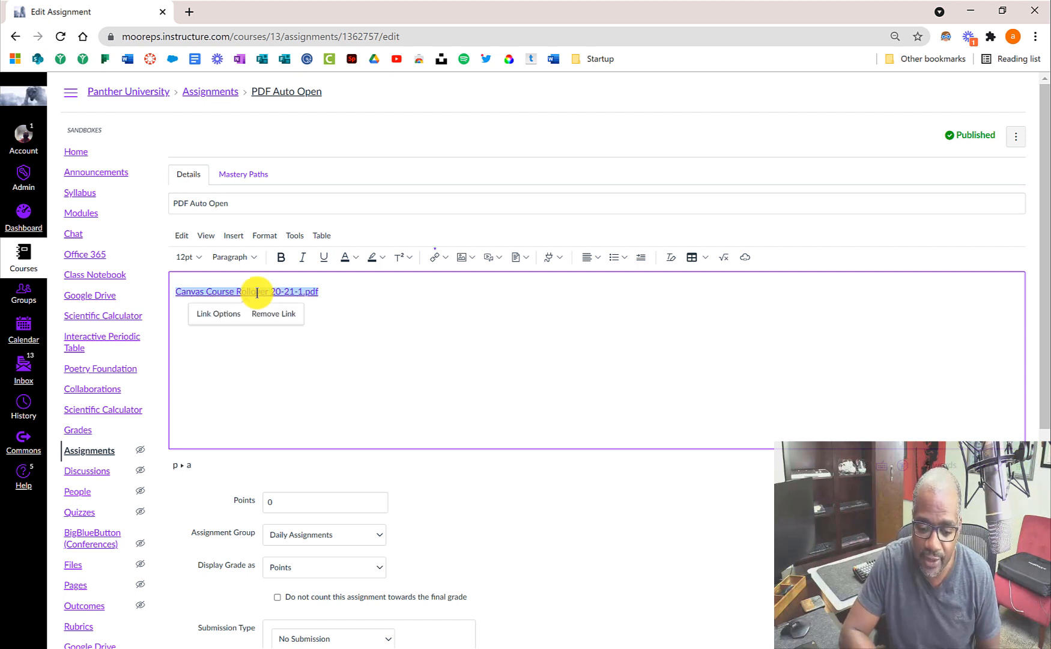
pyautogui.click(231, 313)
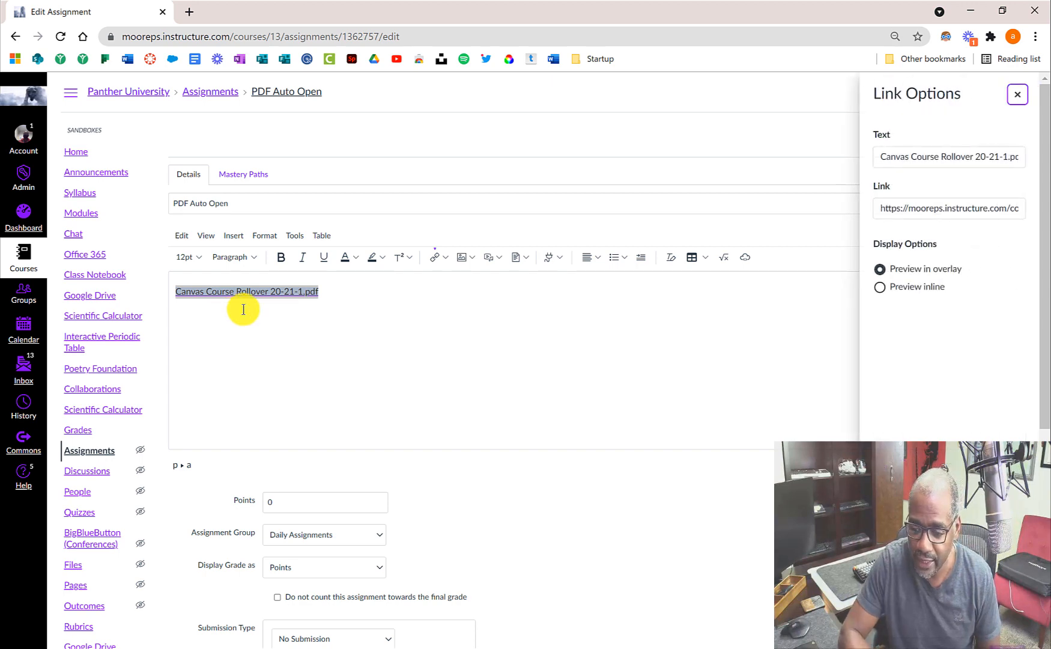
pyautogui.click(879, 287)
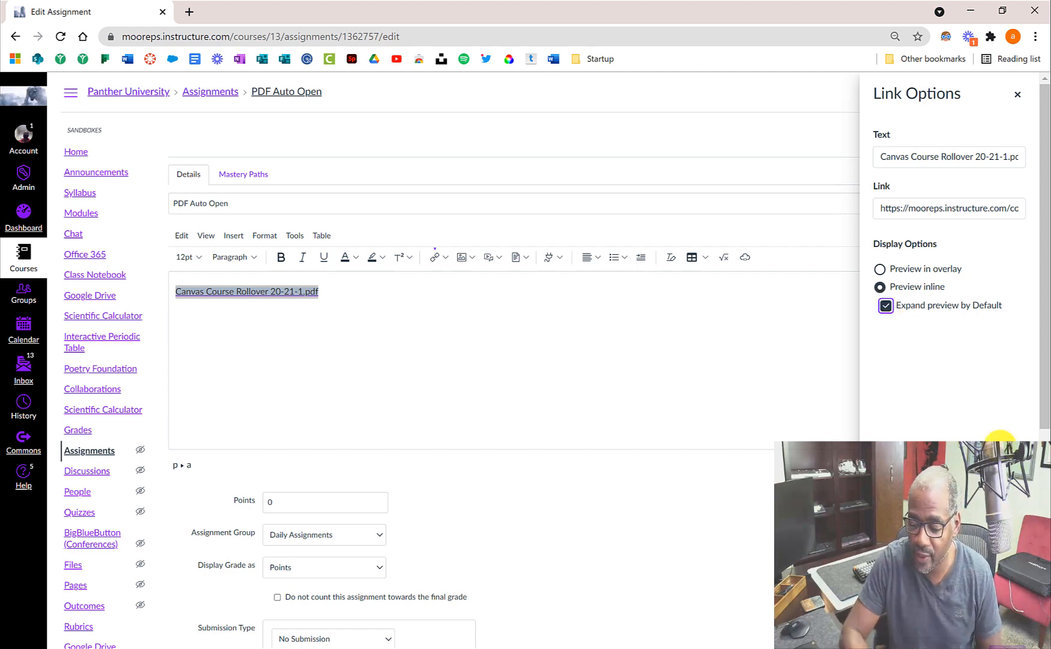
pyautogui.click(725, 445)
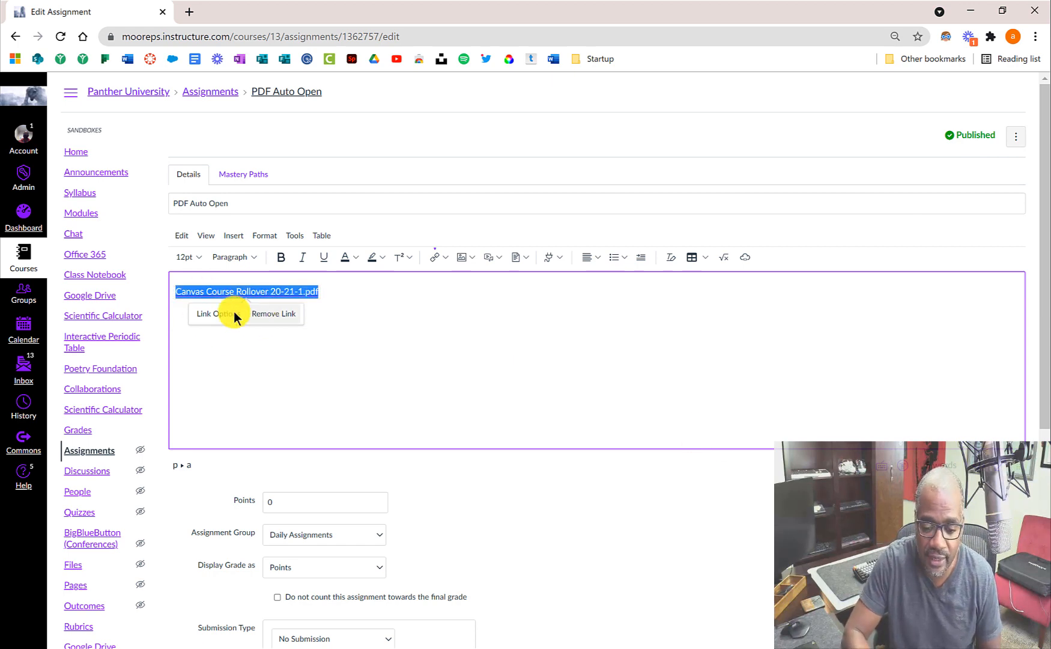
pyautogui.scroll(-5, 452, 361)
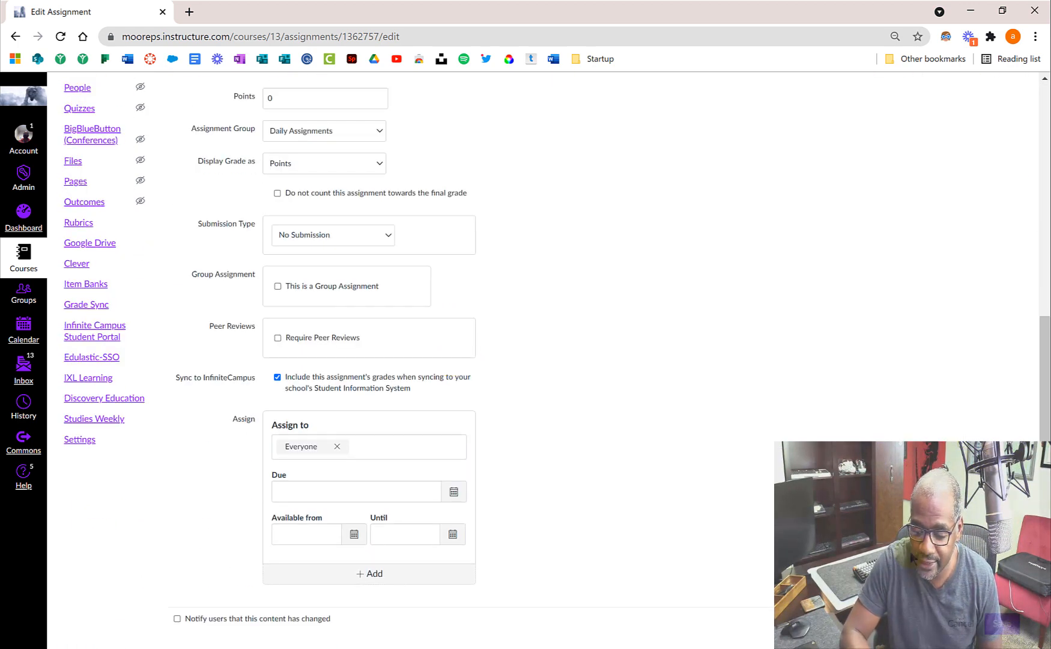
pyautogui.click(1011, 624)
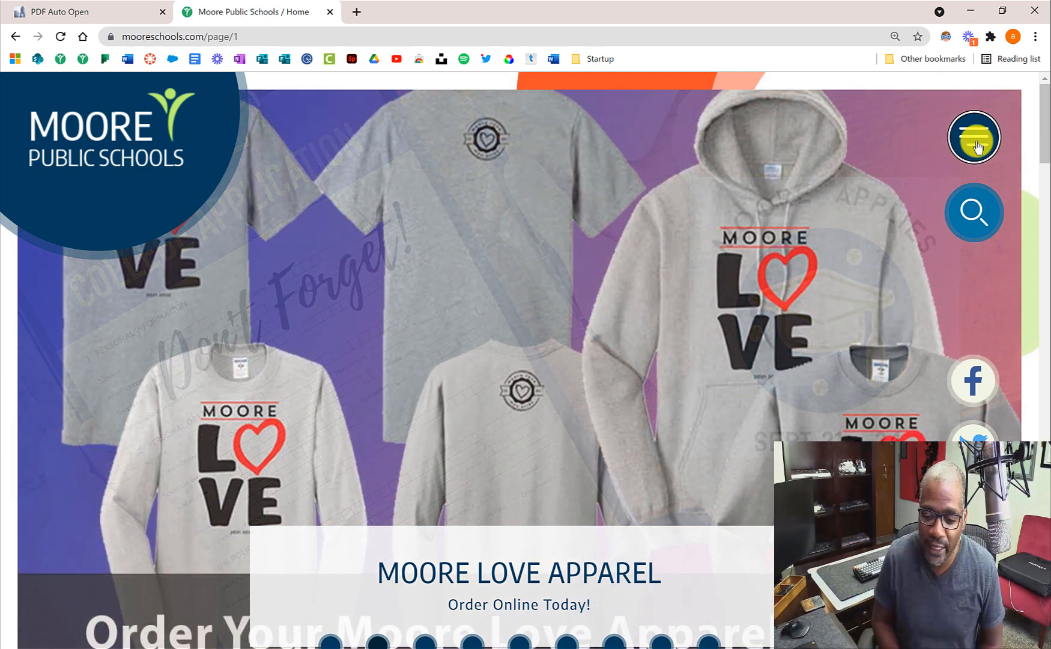
# Step: Go to the EdTech section of the Moore Public Schools website and open its PD on Demand page
pyautogui.click(976, 140)
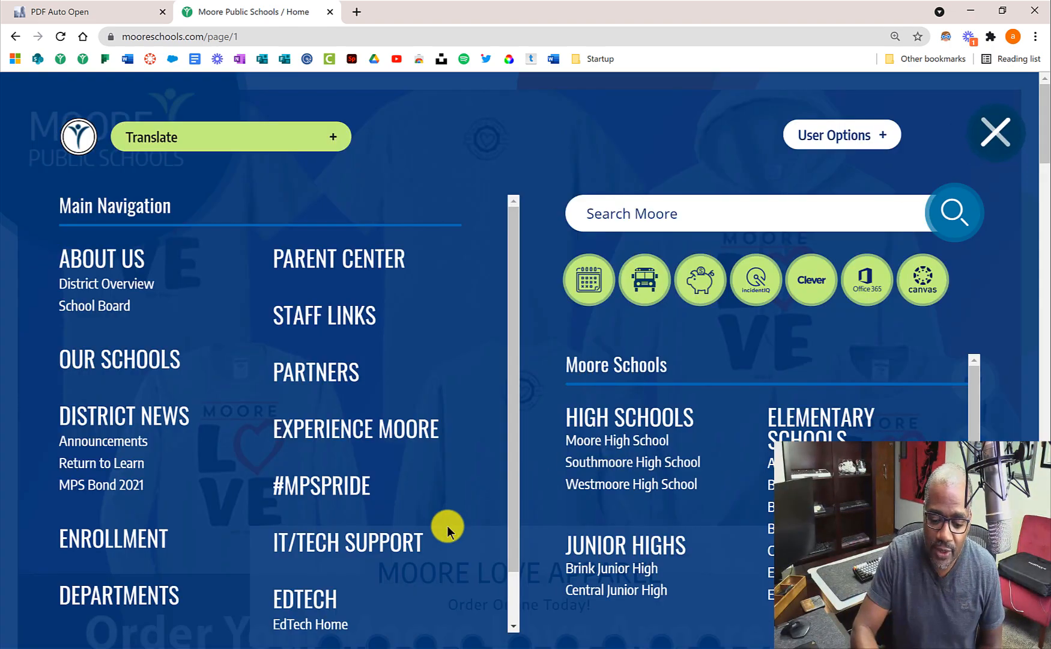
pyautogui.click(300, 600)
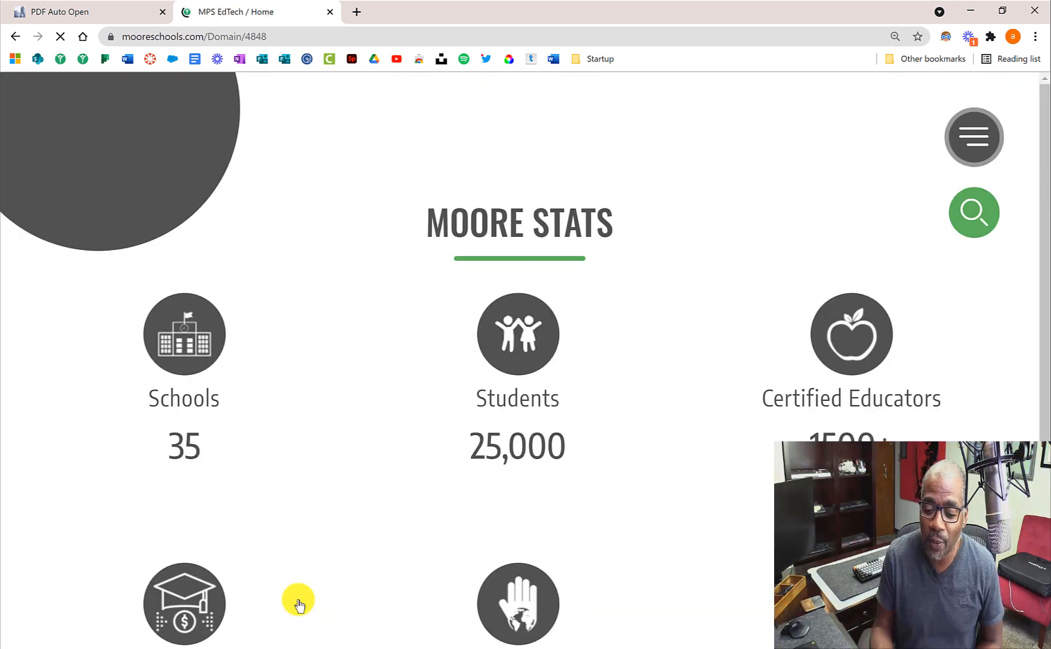
pyautogui.click(973, 144)
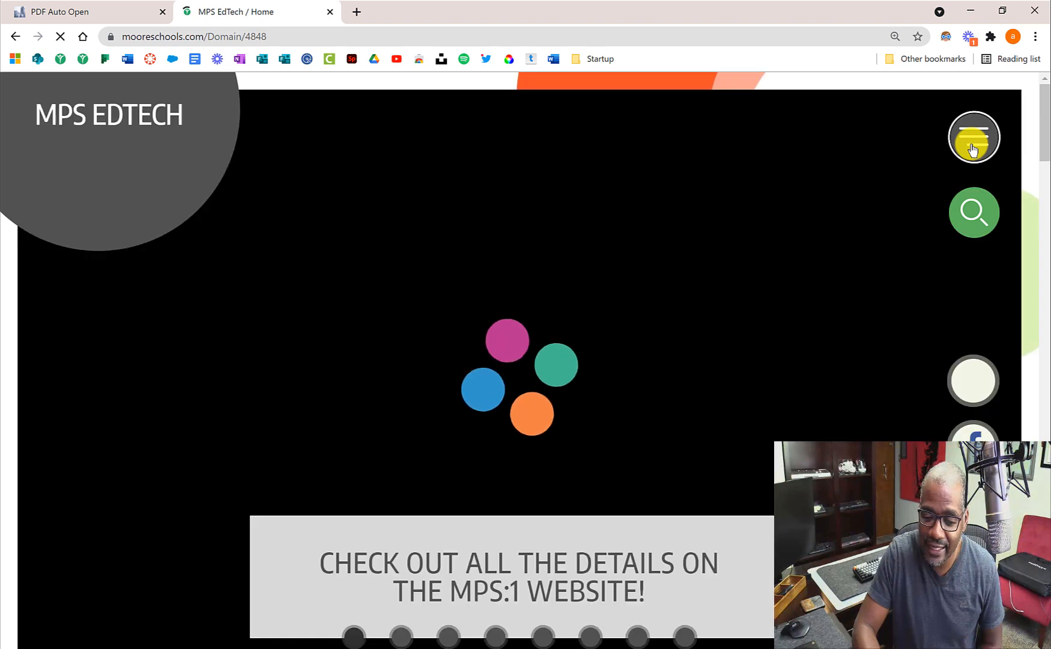
pyautogui.scroll(-1, 98, 485)
pyautogui.scroll(-4, 97, 480)
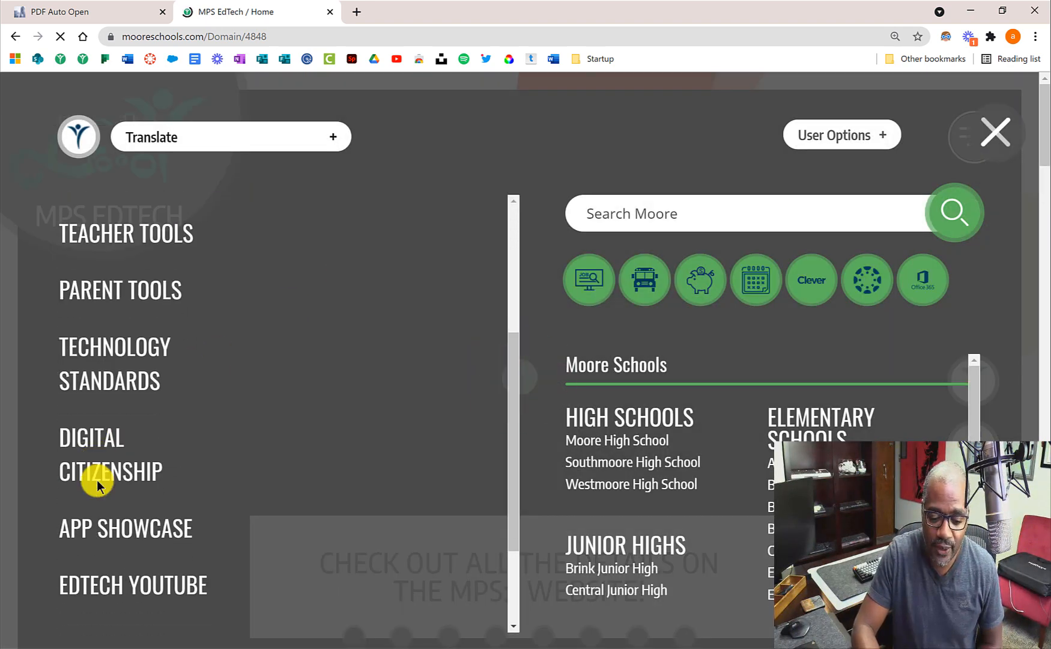
pyautogui.scroll(-2, 223, 498)
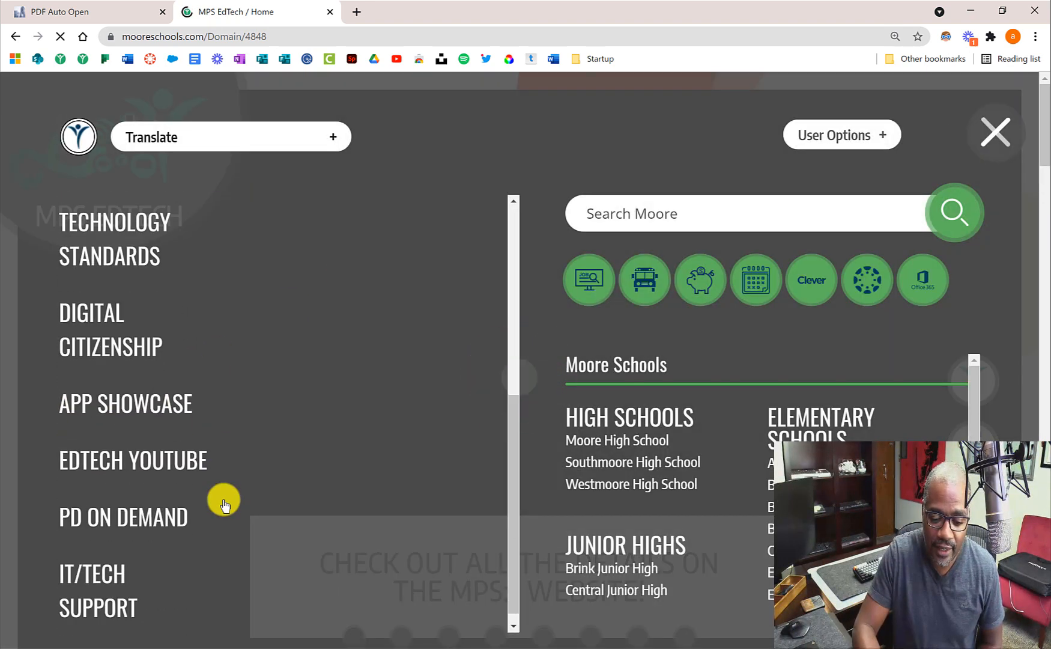
pyautogui.click(120, 528)
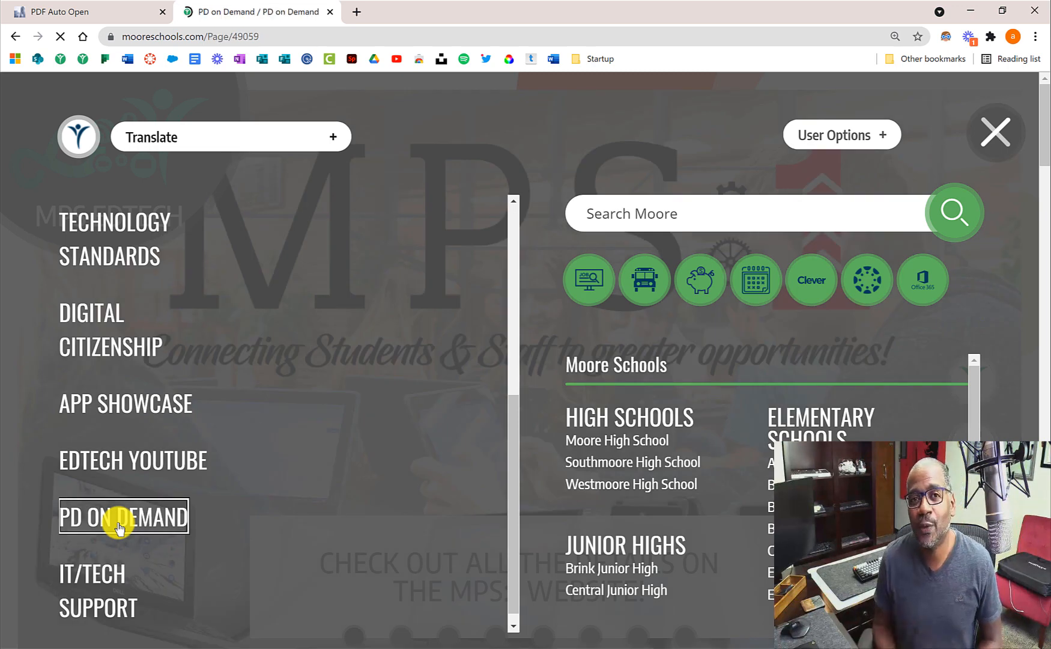